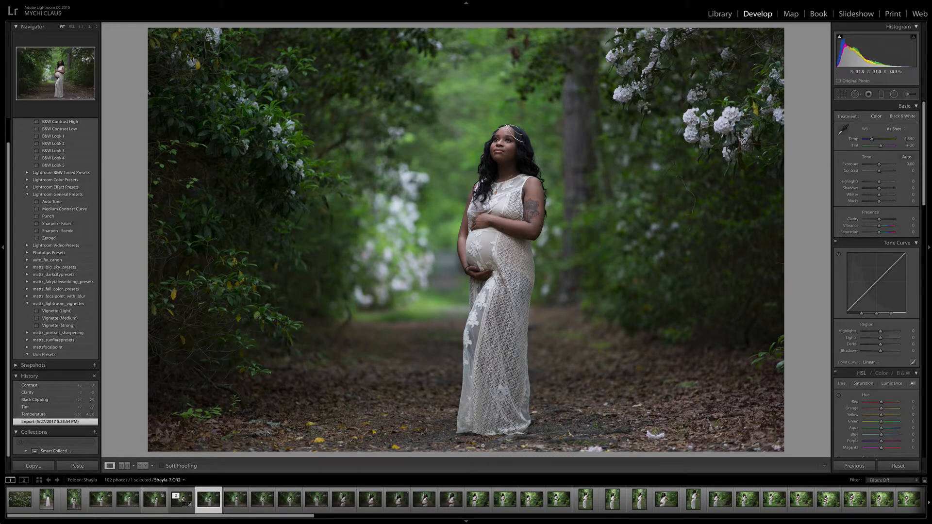
Restore the photo's temperature and tint adjustments from its edit history and set Blacks to +23
left_click(67, 415)
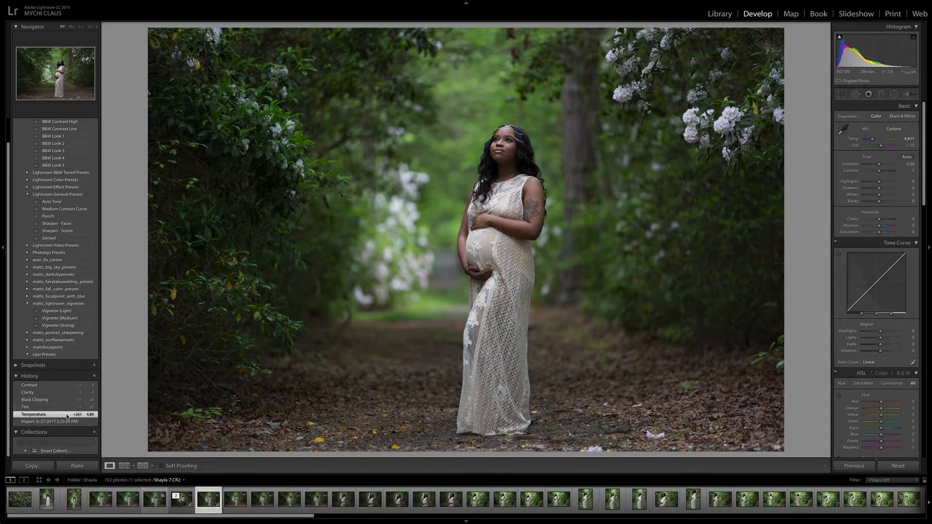
left_click(67, 407)
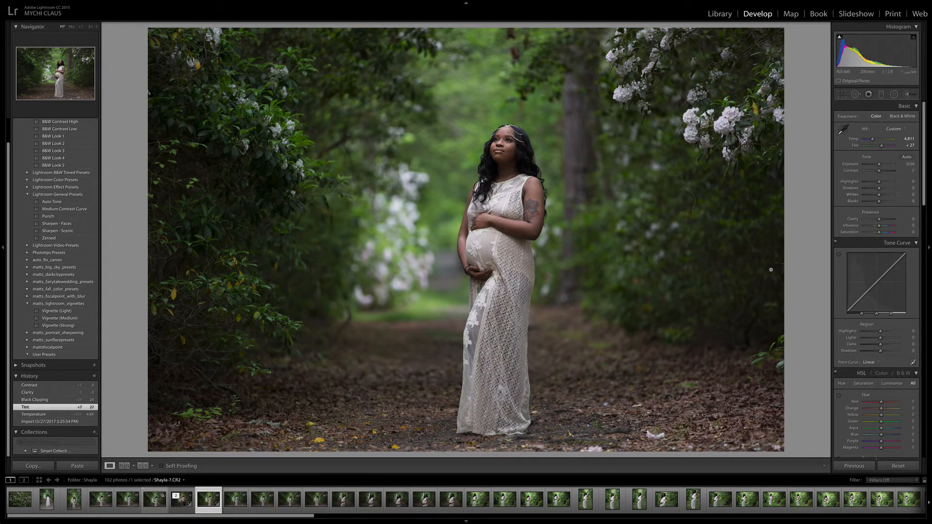
key("ctrl+shift+z")
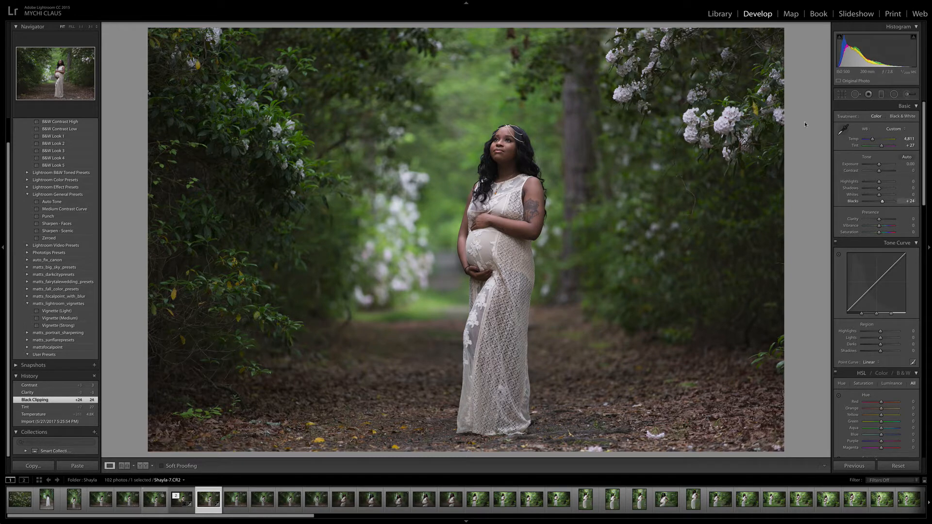
left_click(67, 408)
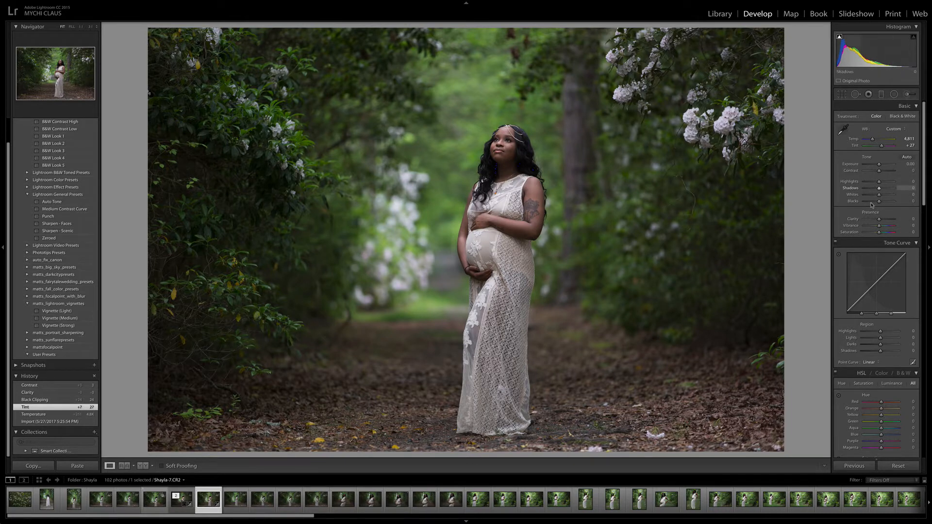
left_click_drag(878, 202, 882, 202)
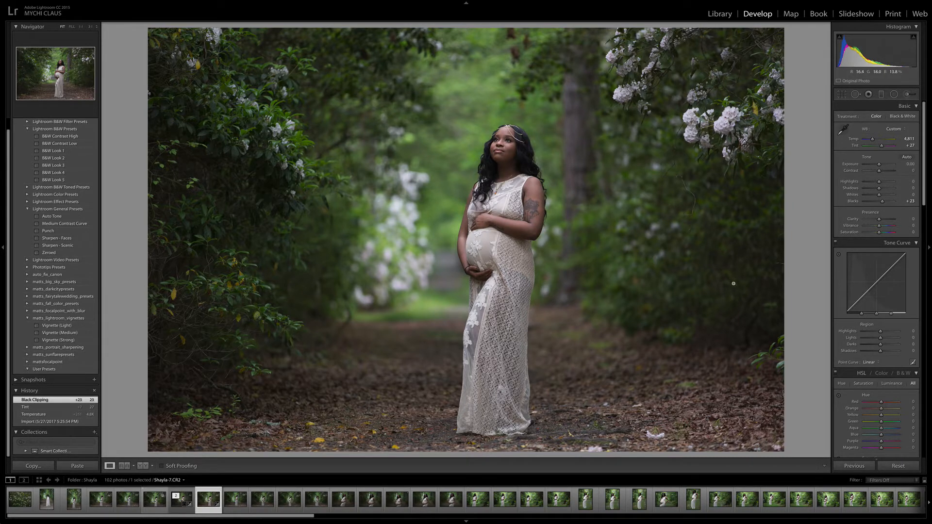
Send the adjusted photo from Lightroom to Photoshop for editing
scroll(859, 304, "down", 5)
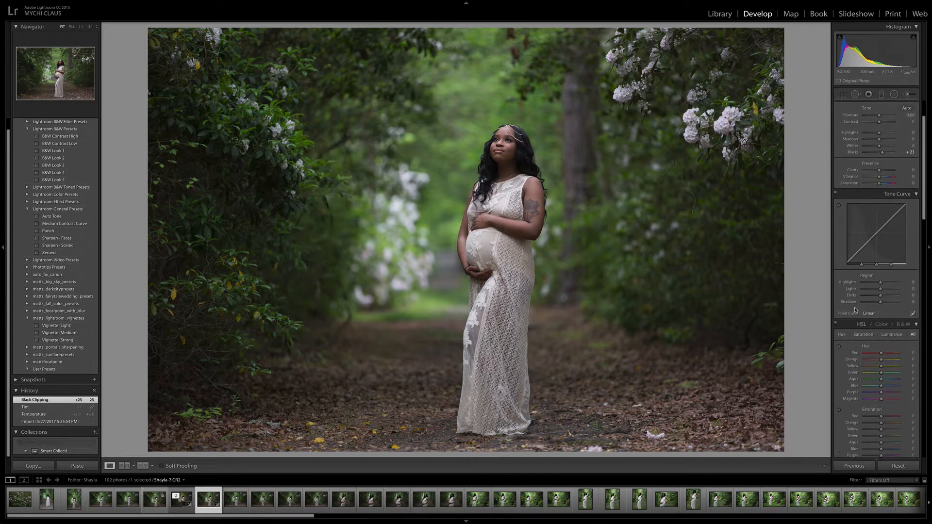
right_click(678, 349)
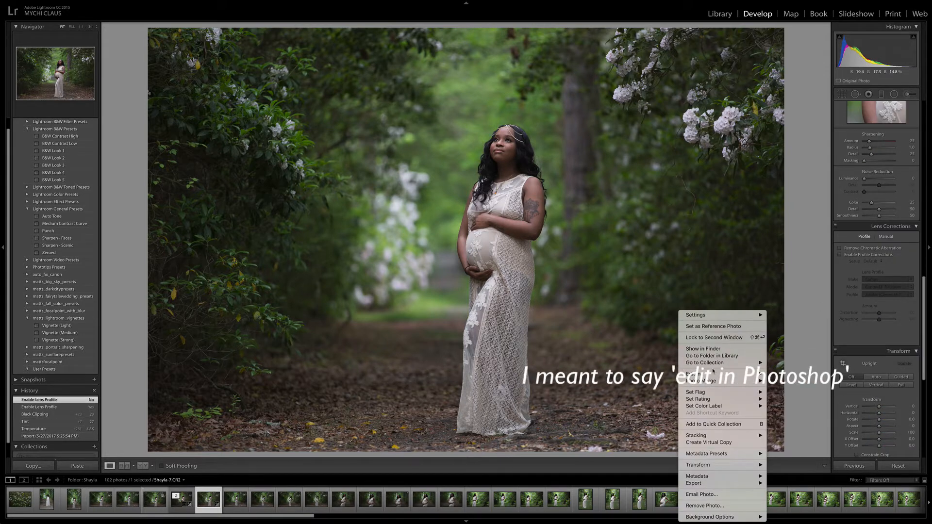
mouse_move(741, 374)
left_click(784, 374)
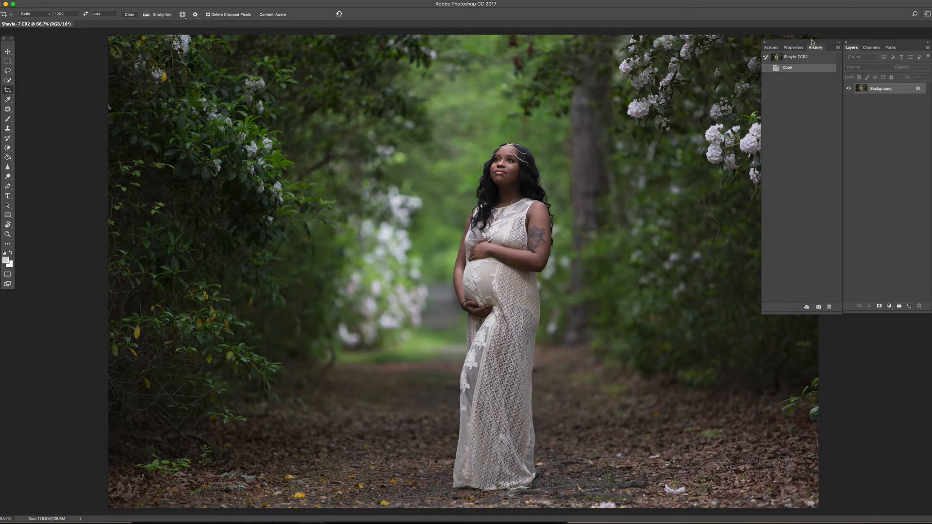
Add a Curves adjustment layer and darken the midtones with a curve point at input 137, output 98
key("super+minus")
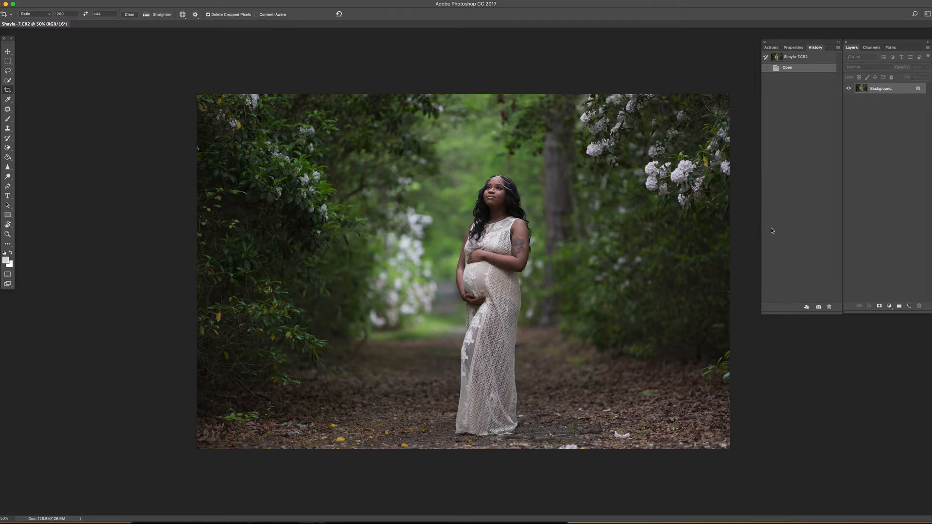
left_click(889, 307)
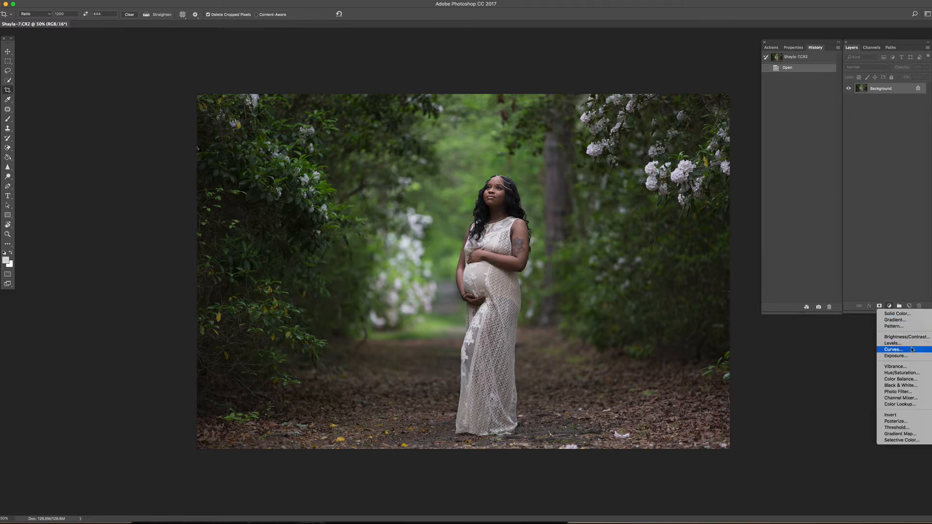
left_click(893, 349)
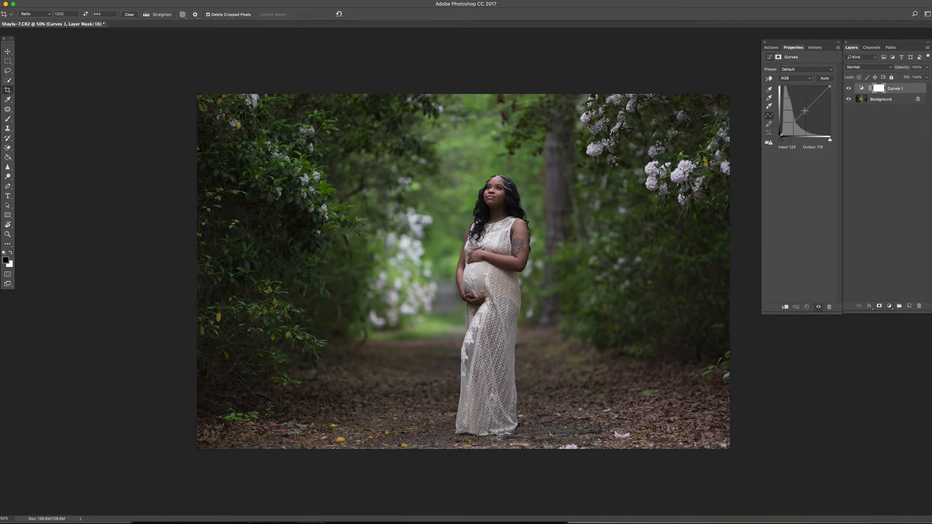
left_click_drag(805, 111, 806, 114)
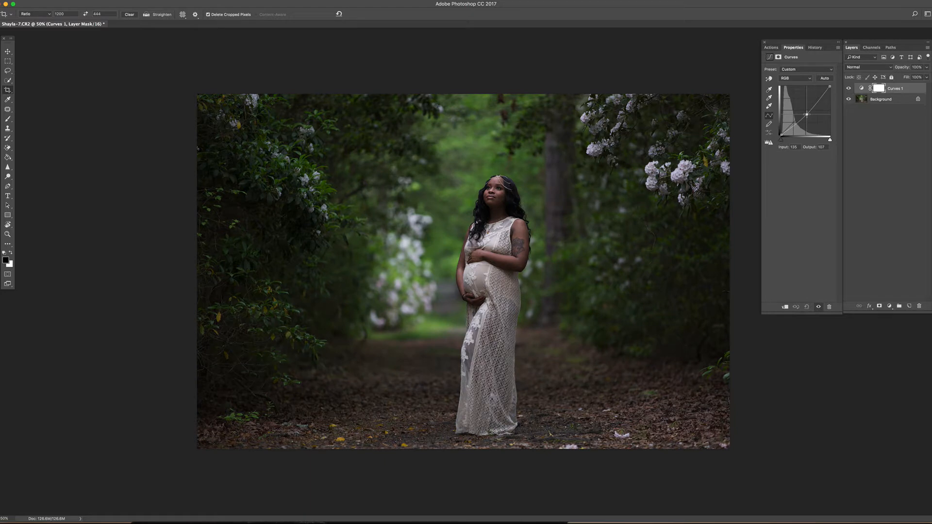
left_click_drag(807, 114, 807, 117)
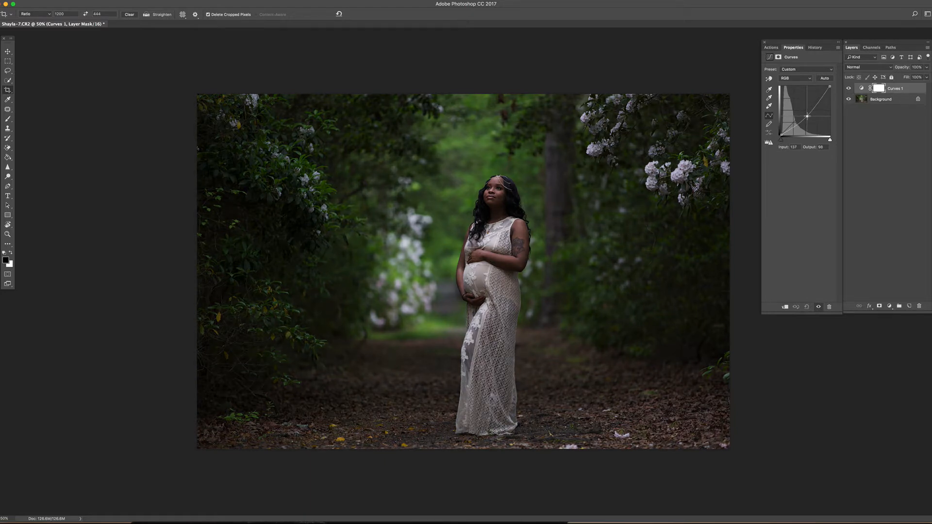
Paint black over the woman's upper body on the darkening Curves layer's mask with a very large brush at 65% opacity
left_click(8, 119)
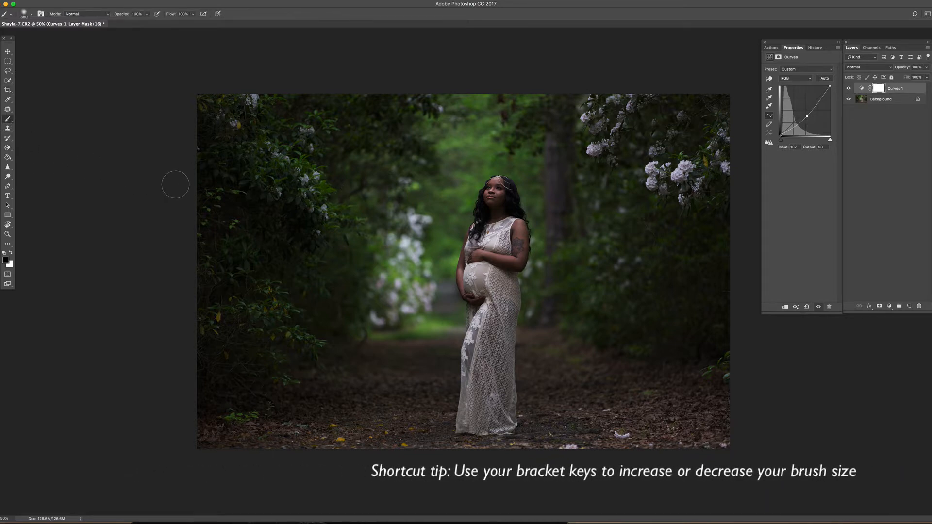
key("bracketright")
key("bracketright")
key("bracketright")
key("bracketright")
key("bracketright")
key("bracketright")
key("bracketright")
key("bracketright")
key("bracketright")
key("bracketright")
key("bracketright")
key("bracketright")
key("bracketright")
key("bracketright")
key("bracketright")
key("bracketright")
key("bracketright")
key("bracketright")
key("bracketright")
key("bracketright")
key("bracketright")
key("bracketright")
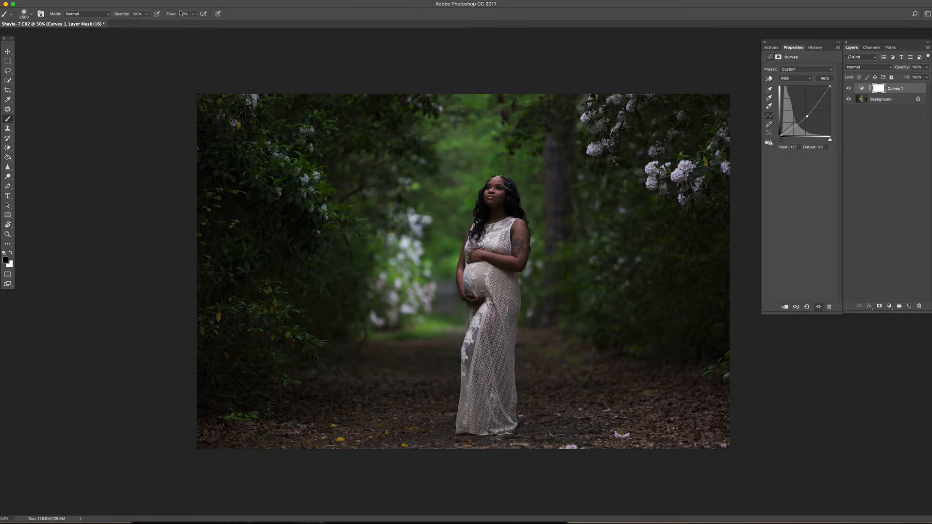
left_click(146, 15)
left_click_drag(146, 25, 133, 25)
left_click(491, 243)
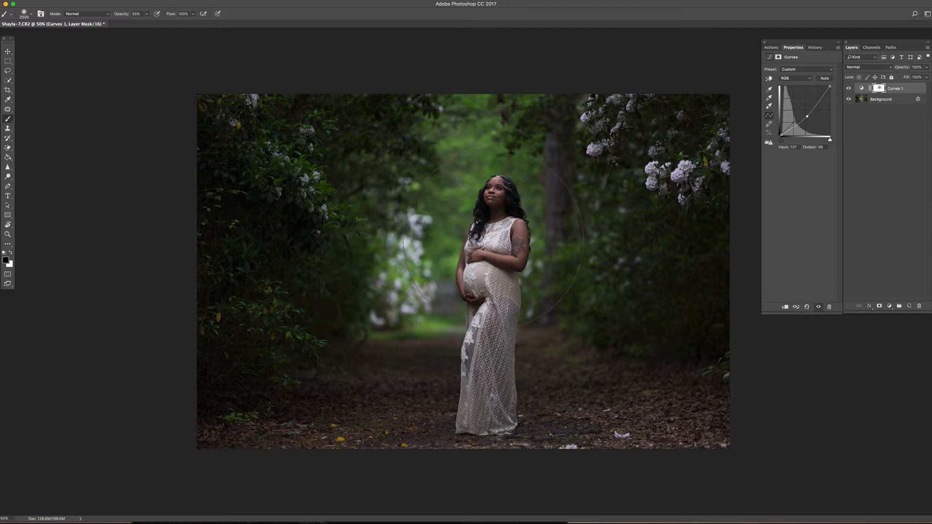
left_click(493, 237)
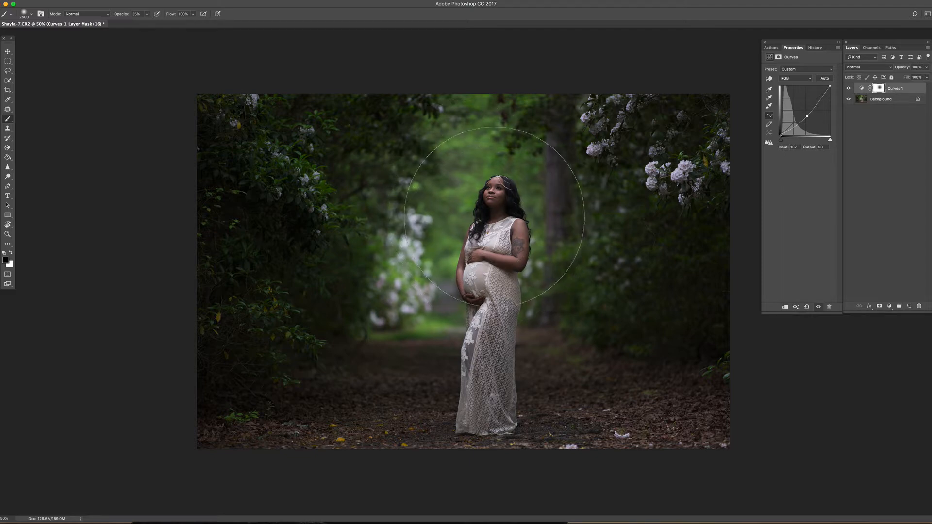
Reduce the brush size to 1000 px
key("bracketleft")
key("bracketleft")
key("bracketleft")
key("bracketleft")
key("bracketleft")
key("bracketleft")
key("bracketleft")
key("bracketleft")
key("bracketleft")
key("bracketleft")
key("bracketleft")
key("bracketleft")
key("bracketleft")
key("bracketleft")
key("bracketleft")
key("bracketleft")
key("bracketright")
Add a second Curves layer that brightens the midtones from input 111 to output 138, and invert its mask to black
left_click(890, 307)
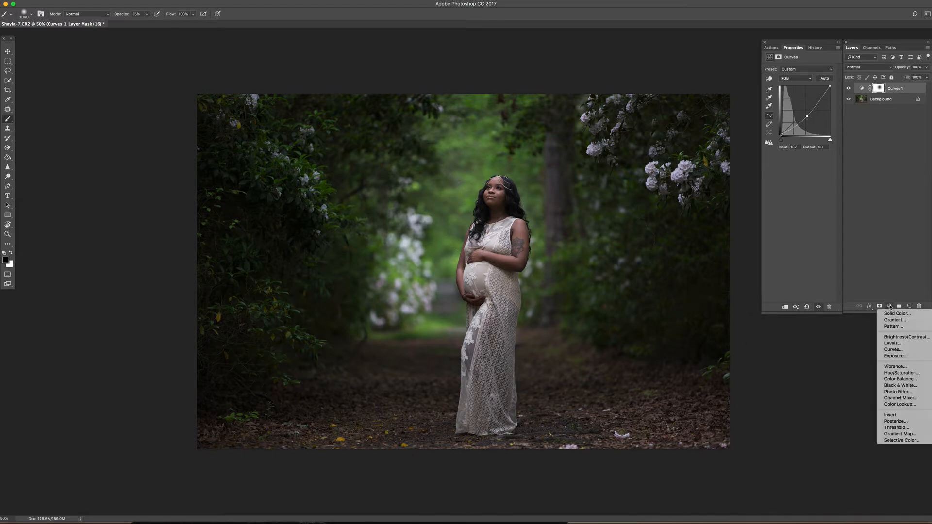
left_click(912, 349)
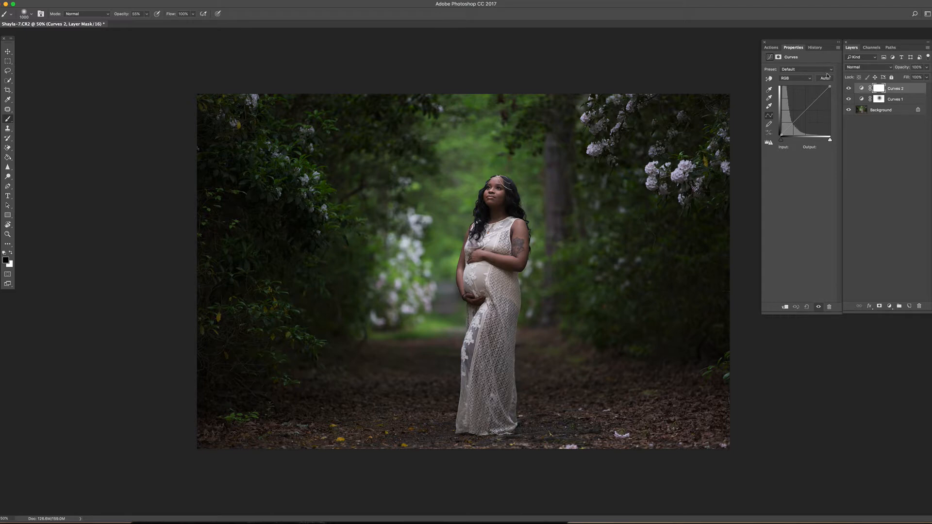
left_click(805, 109)
left_click_drag(806, 109, 803, 109)
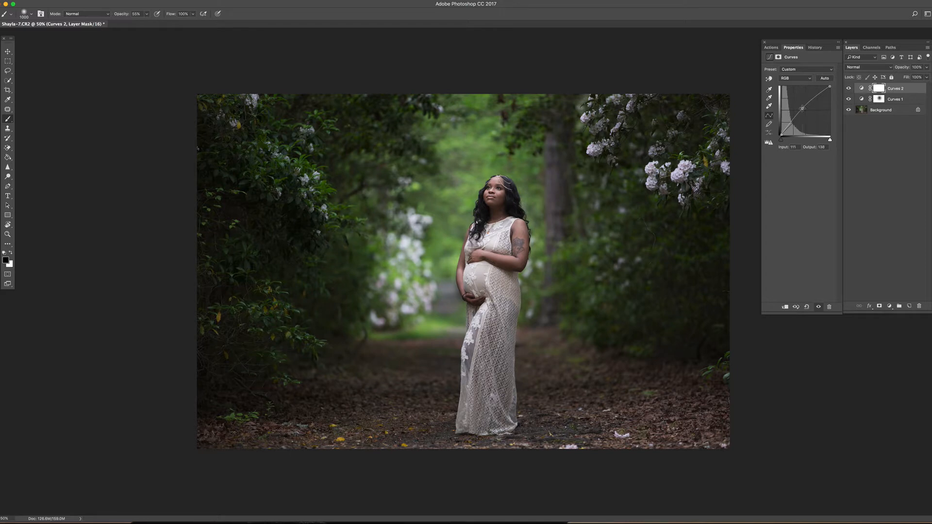
key("super+i")
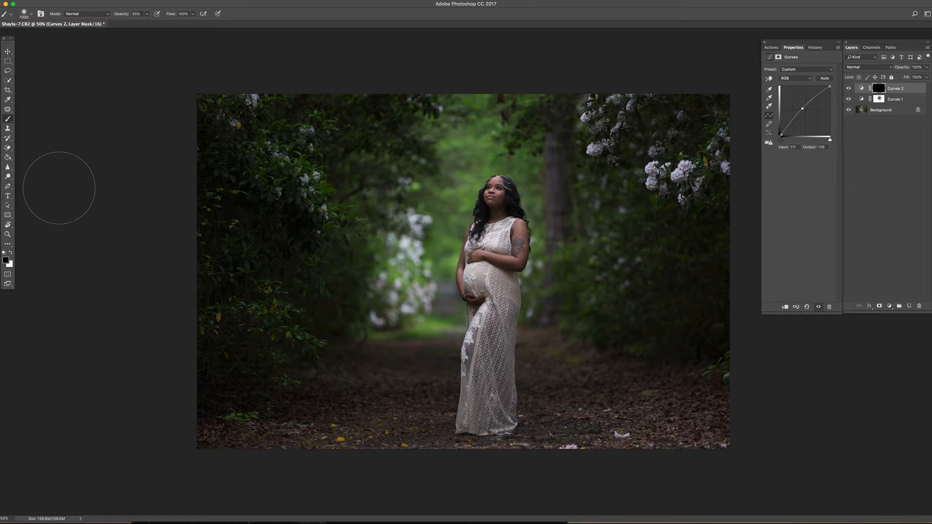
Paint white over the woman's face on the brightening Curves layer's mask with a 1600 px brush
key("x")
key("bracketright")
key("bracketright")
key("bracketright")
key("bracketright")
key("bracketright")
key("bracketright")
left_click(493, 194)
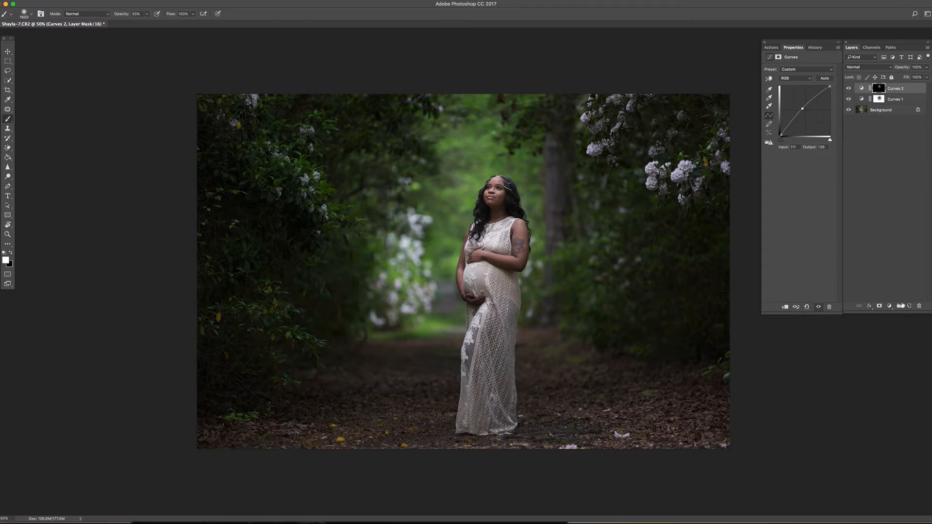
Add a Levels adjustment layer with the output black level at 15 and the midtone value at 0.94
left_click(890, 307)
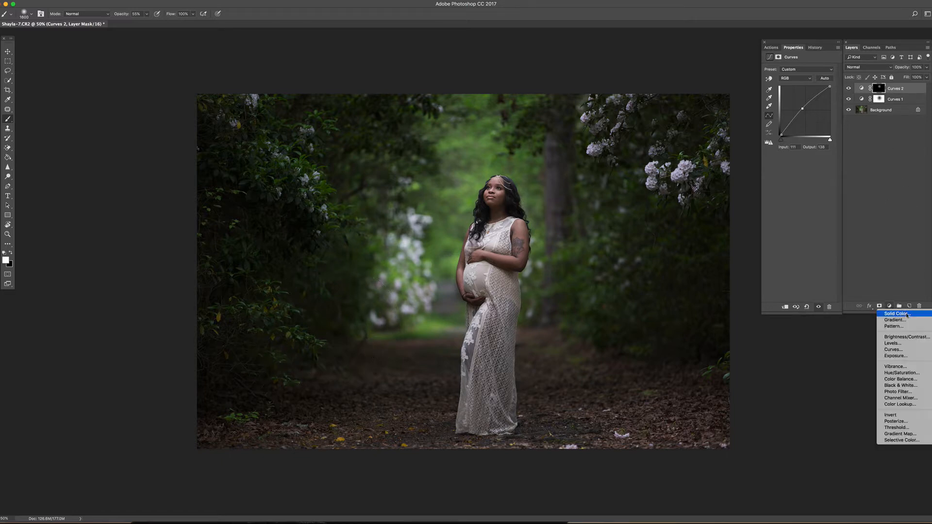
left_click(905, 344)
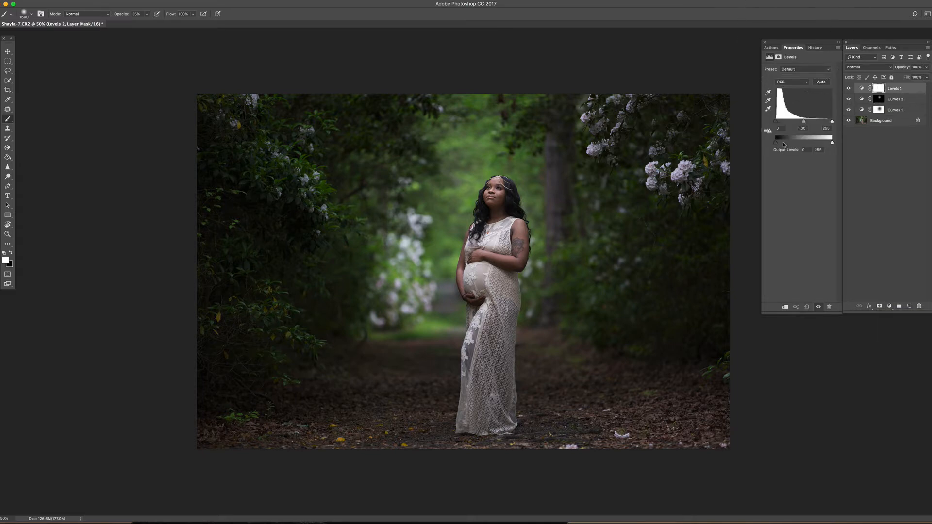
left_click_drag(776, 144, 777, 144)
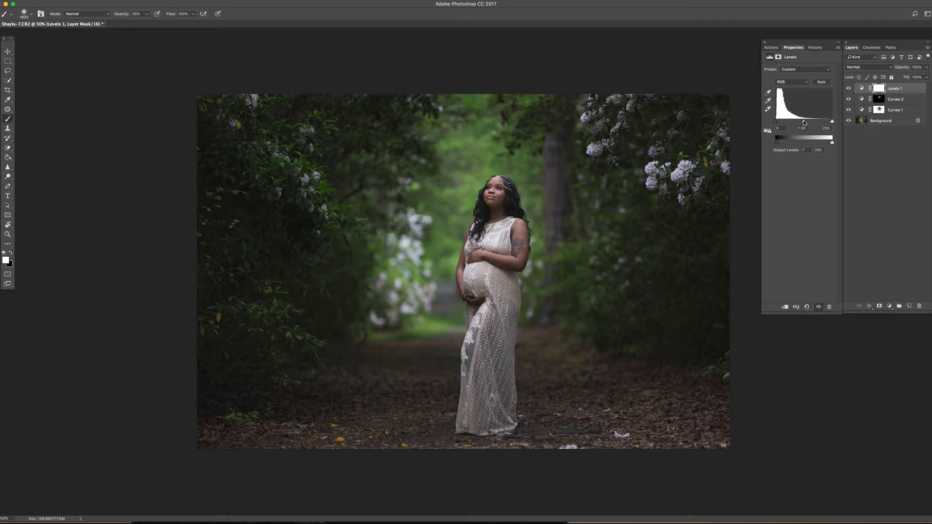
left_click_drag(805, 123, 805, 123)
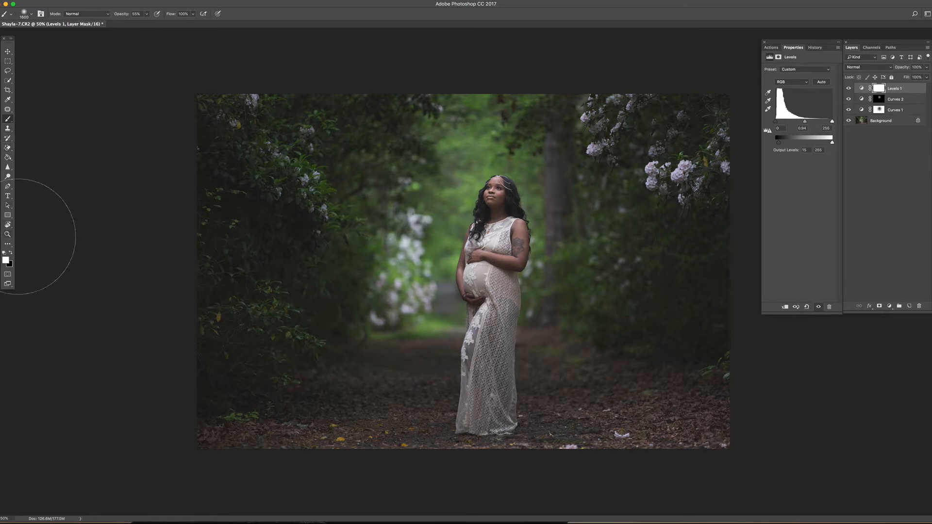
Paint black over the woman's belly and torso on the Levels mask with a 300 px brush
left_click(7, 256)
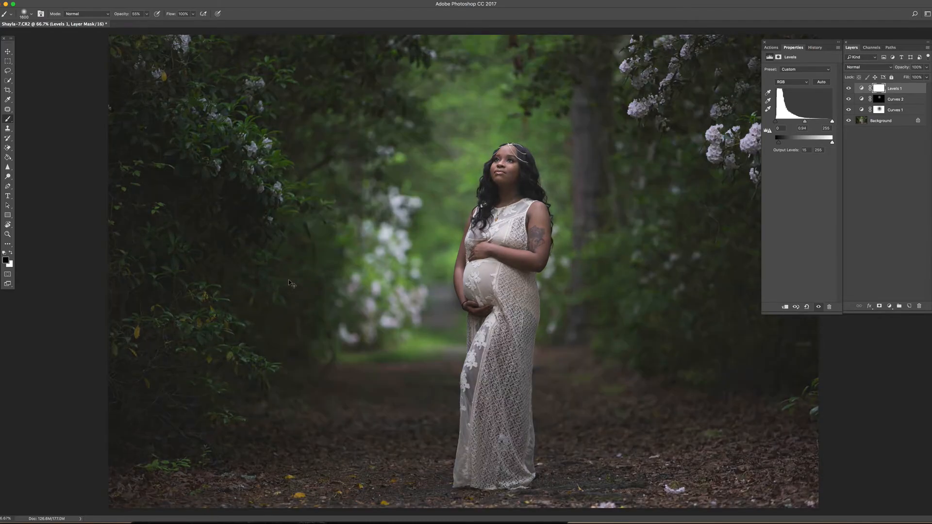
key("super+plus")
key("bracketleft")
key("bracketleft")
key("bracketleft")
key("bracketleft")
key("bracketleft")
key("bracketleft")
key("bracketleft")
key("bracketleft")
key("bracketleft")
key("bracketleft")
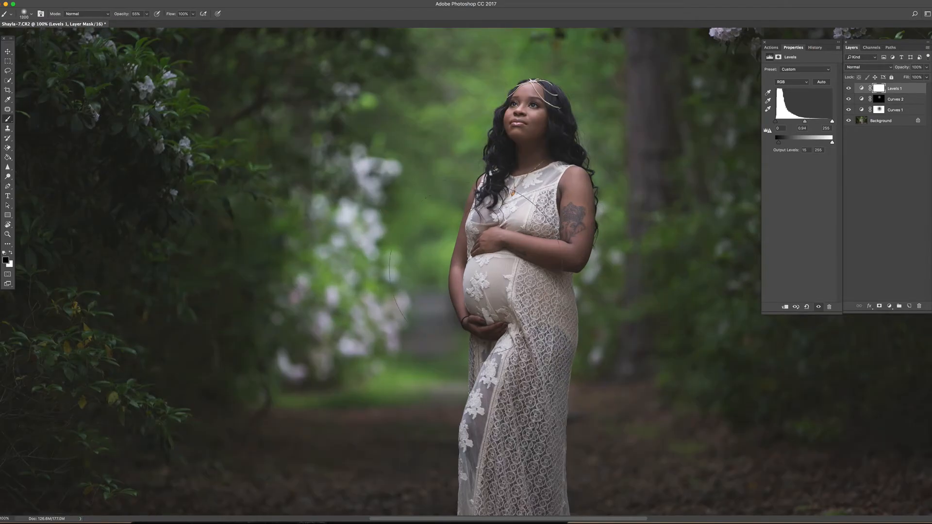
key("bracketleft")
key("bracketleft")
key("bracketleft")
key("bracketleft")
key("bracketleft")
key("bracketleft")
key("bracketleft")
mouse_move(480, 291)
left_mouse_down()
mouse_move(479, 301)
mouse_move(540, 252)
mouse_move(518, 232)
left_mouse_up()
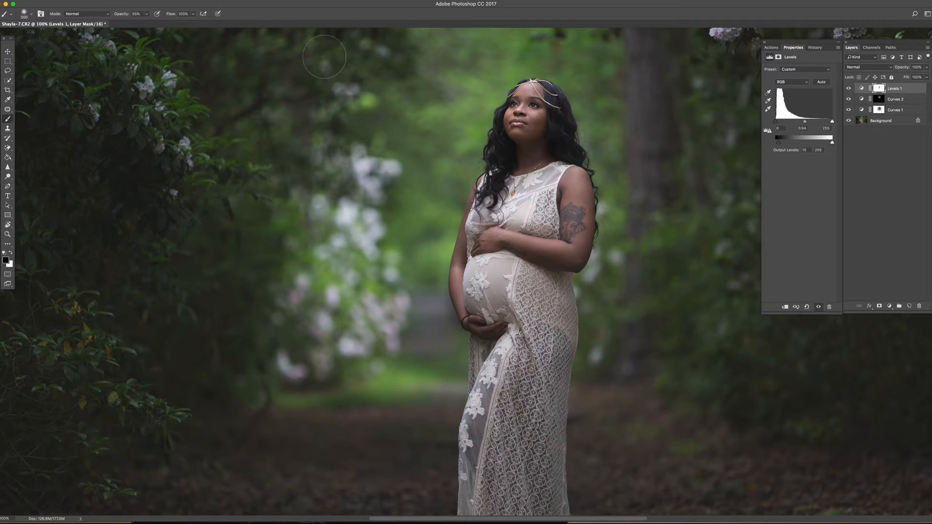
Raise the brush opacity to 100% and paint the Levels mask black down the length of the dress
left_click(147, 14)
left_click_drag(146, 22, 168, 23)
key("super+minus")
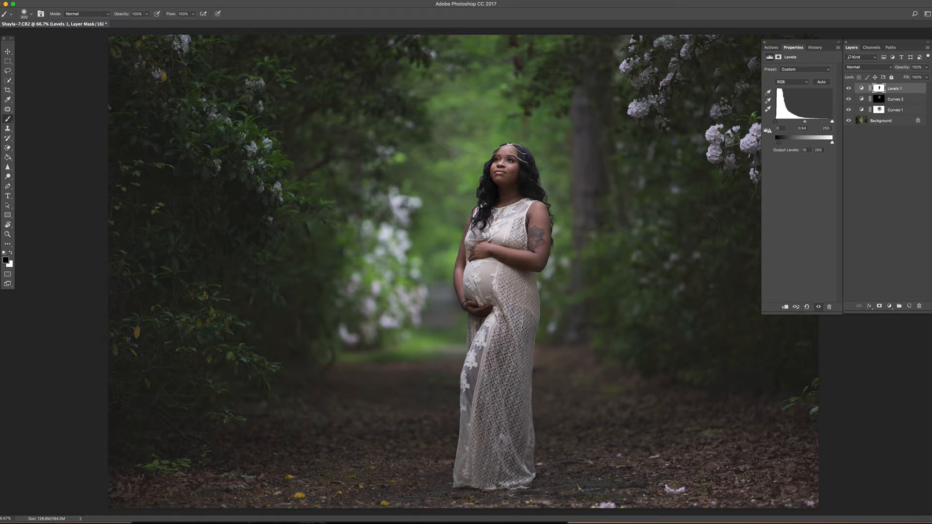
left_click_drag(500, 330, 495, 418)
Enlarge the brush, lower its opacity to 11%, and lightly paint the Levels mask black around the woman and background behind her
key("[")
key("bracketleft")
key("bracketleft")
key("bracketright")
key("bracketright")
key("bracketright")
key("bracketright")
key("bracketright")
key("bracketright")
key("bracketright")
key("bracketright")
key("bracketright")
key("bracketright")
key("bracketright")
key("bracketright")
key("bracketright")
key("bracketright")
key("bracketright")
key("bracketright")
key("bracketright")
left_click(146, 16)
left_click_drag(147, 23, 118, 31)
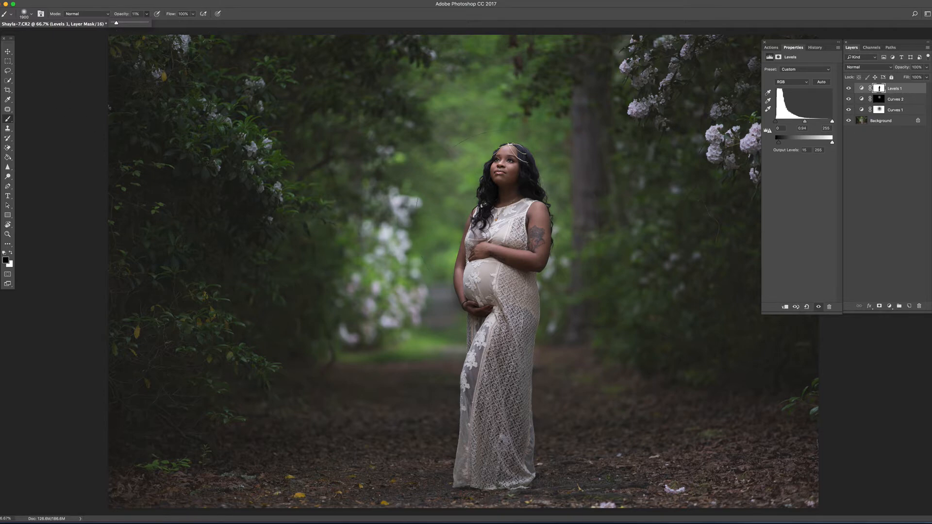
left_click(567, 213)
key("ctrl+minus")
key("ctrl+plus")
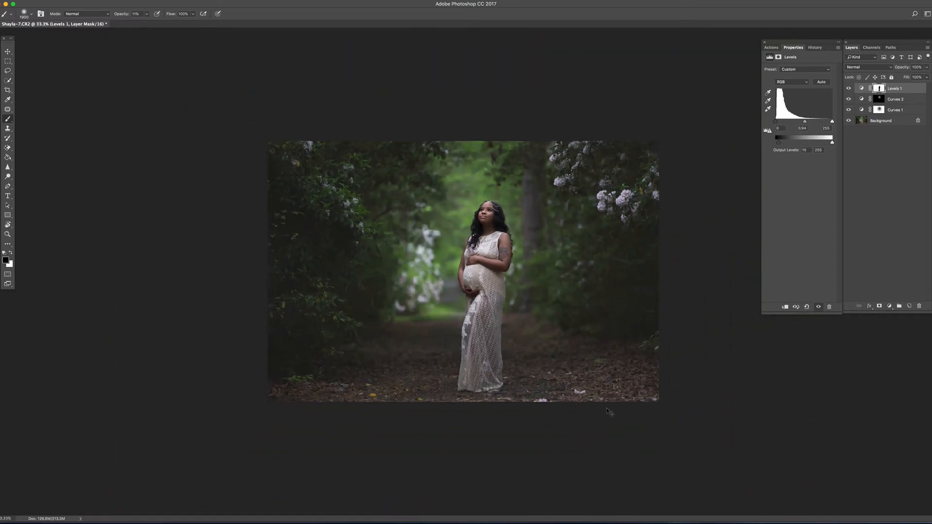
Set the brush opacity to 68%, reduce the brush size, and paint the Levels mask black over the foliage left of the woman
key("bracketleft")
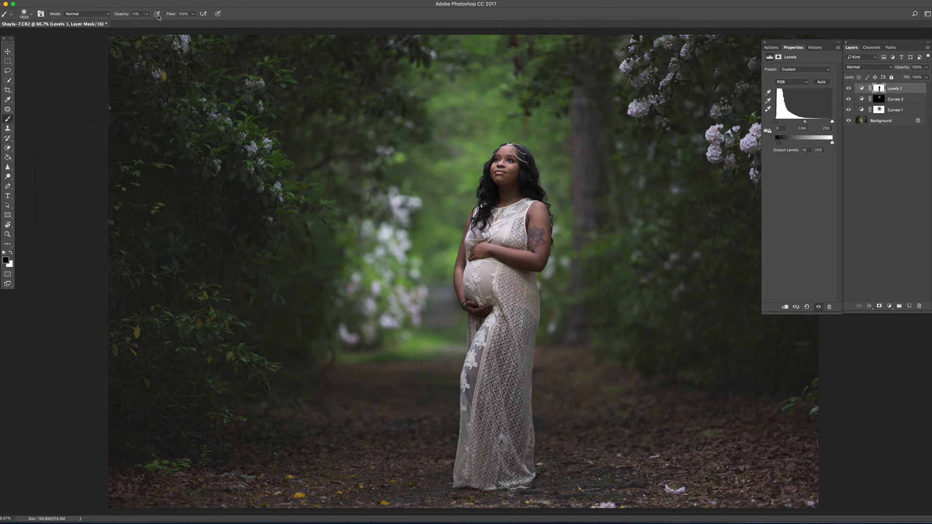
left_click_drag(147, 17, 167, 25)
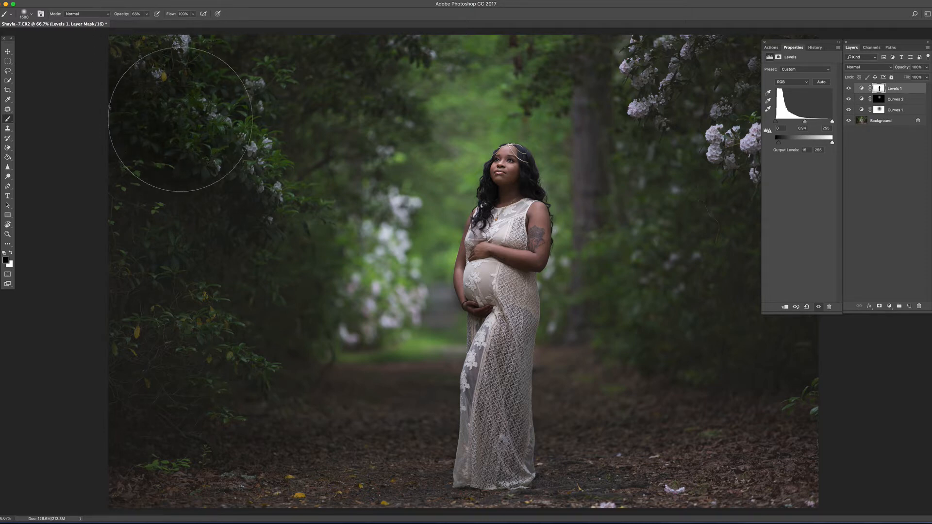
mouse_move(180, 120)
left_mouse_down()
mouse_move(190, 96)
mouse_move(215, 181)
mouse_move(161, 237)
mouse_move(148, 267)
mouse_move(163, 279)
left_mouse_up()
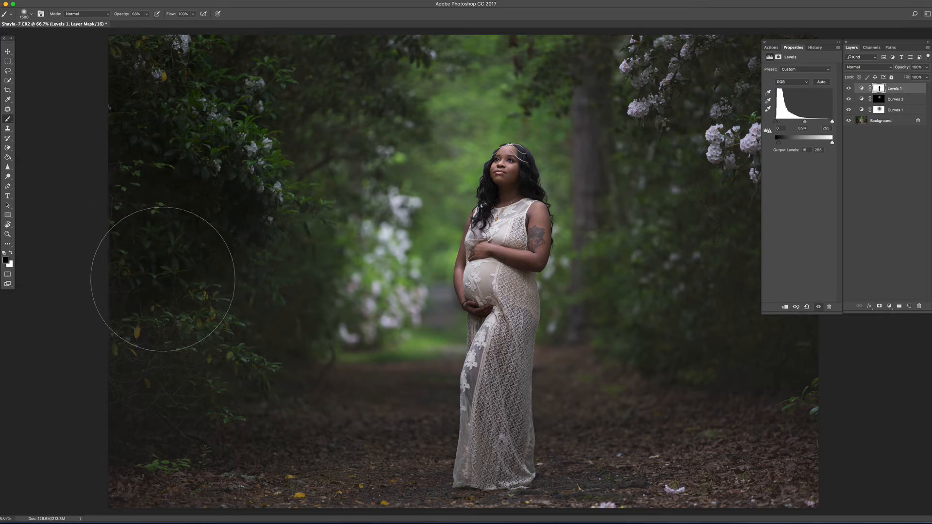
key("bracketleft")
key("bracketleft")
key("bracketleft")
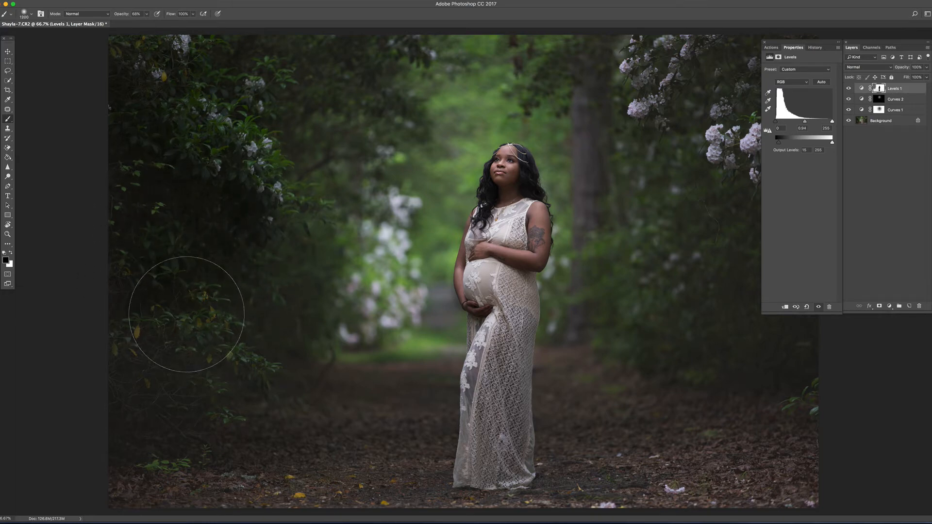
mouse_move(187, 314)
left_mouse_down()
mouse_move(237, 214)
mouse_move(196, 109)
mouse_move(169, 107)
left_mouse_up()
Paint the Levels mask black over the upper-right blossoms and again down the foliage on the left side of the photo
key("super+minus")
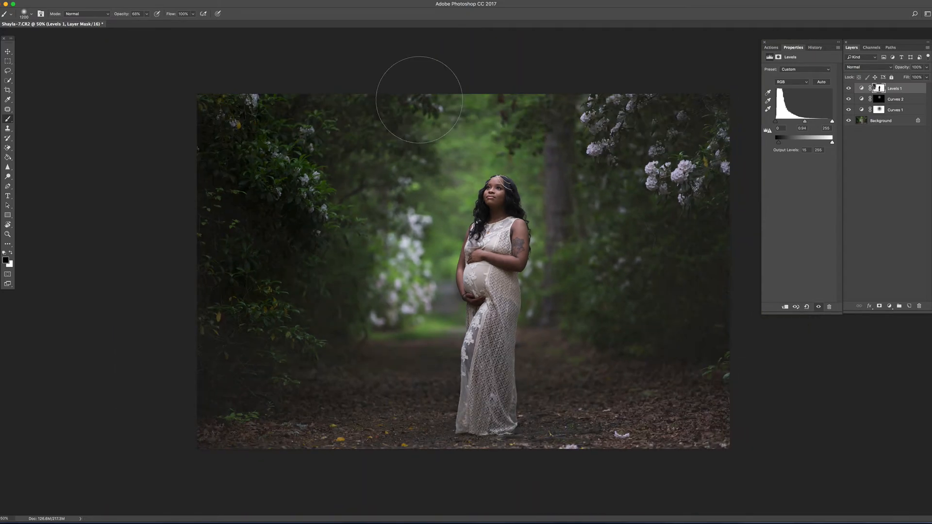
mouse_move(618, 125)
left_mouse_down()
mouse_move(678, 149)
mouse_move(687, 167)
mouse_move(694, 160)
mouse_move(677, 128)
mouse_move(696, 144)
mouse_move(685, 171)
mouse_move(704, 166)
mouse_move(647, 127)
left_mouse_up()
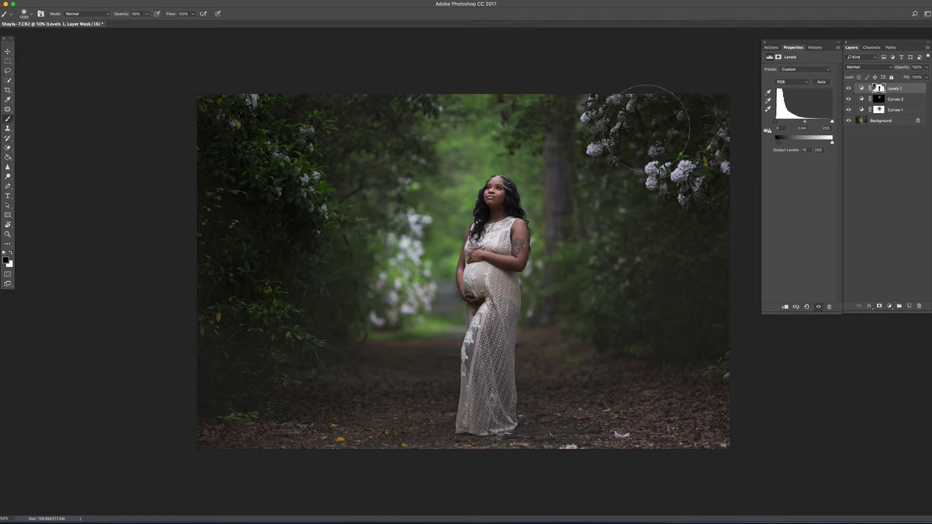
mouse_move(384, 105)
left_mouse_down()
mouse_move(208, 121)
mouse_move(217, 229)
mouse_move(274, 335)
left_mouse_up()
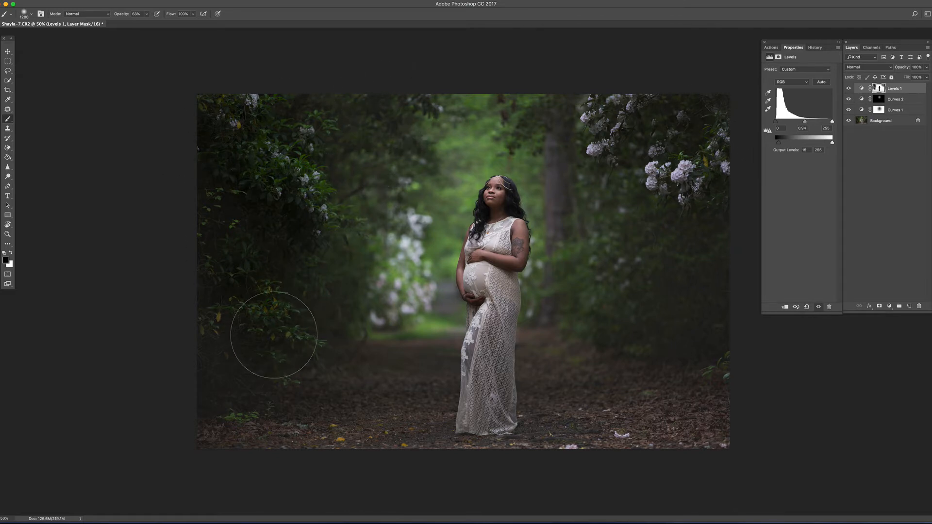
Lower the Levels adjustment layer's opacity to 82%
left_click(927, 67)
left_click_drag(927, 77, 921, 79)
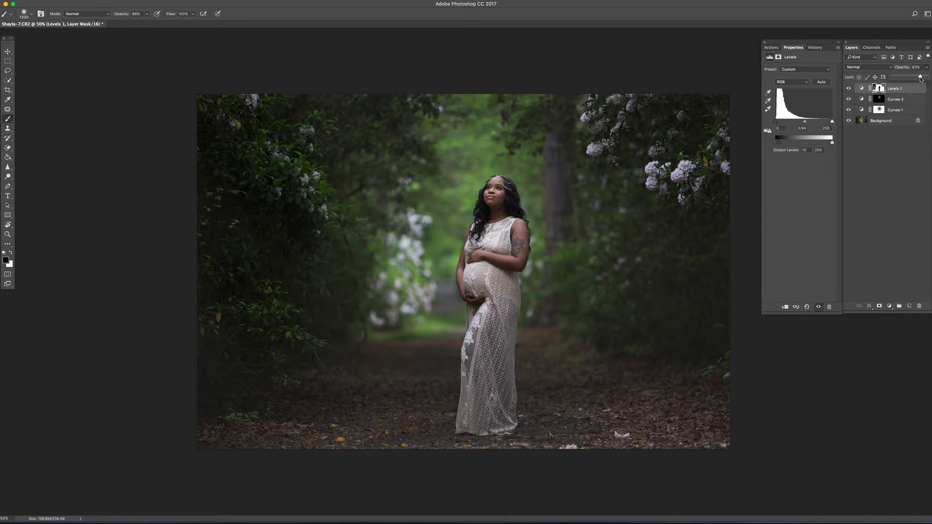
left_click_drag(920, 78, 921, 78)
Add a Color Balance adjustment layer shifting midtones toward red, magenta (-2) and yellow (-6), and invert its mask to black
left_click(890, 306)
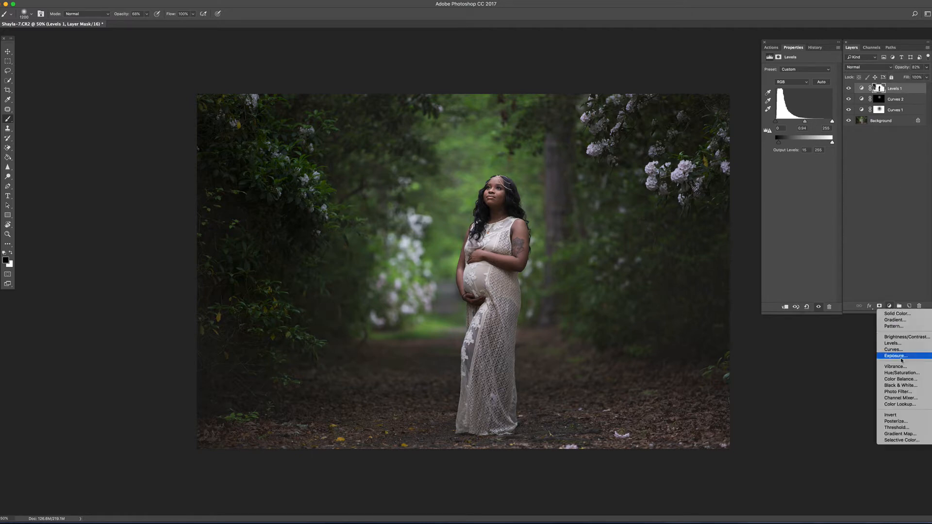
left_click(916, 382)
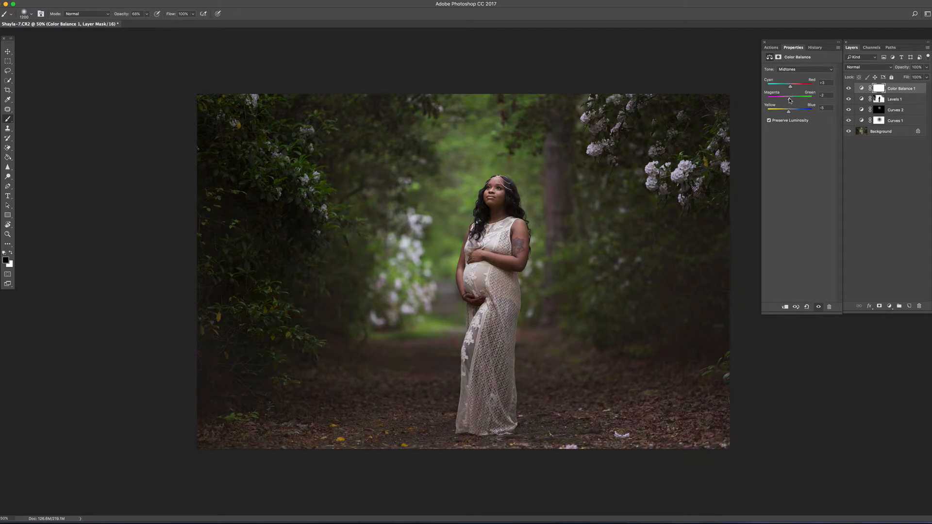
left_click_drag(790, 111, 792, 89)
key("super+i")
Paint white with a 125 px brush on the Color Balance mask over the woman's skin, including her face and neck
scroll(490, 258, "up", 3)
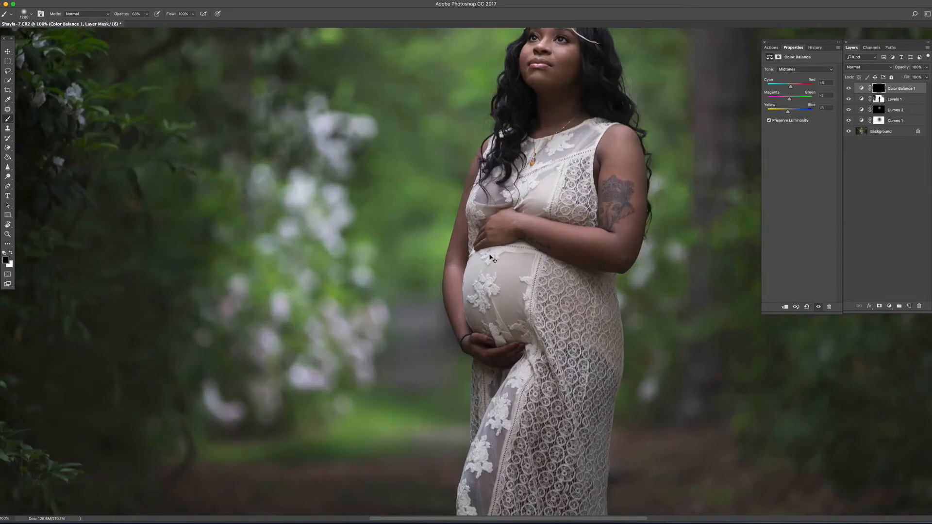
scroll(493, 260, "down", 3)
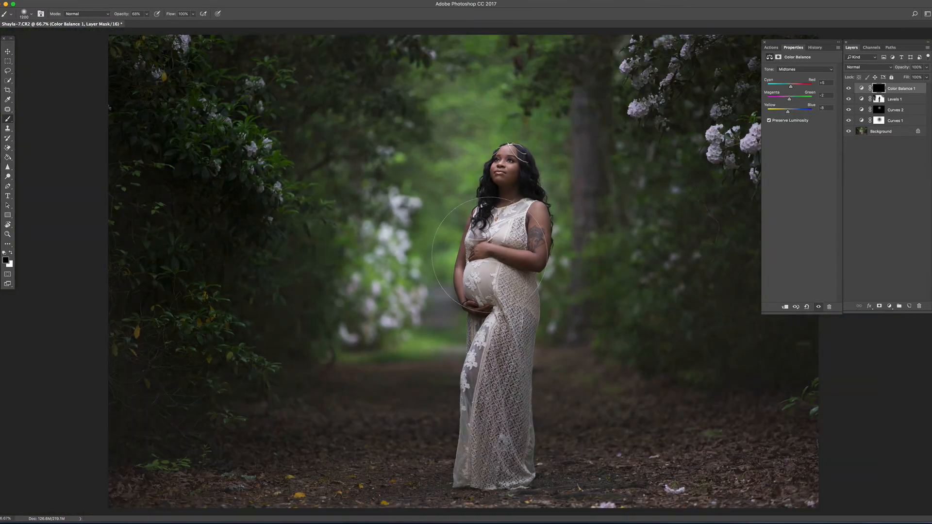
key("bracketleft")
key("bracketleft")
key("bracketleft")
key("bracketleft")
key("bracketleft")
key("bracketleft")
key("bracketleft")
key("bracketleft")
key("bracketleft")
key("bracketleft")
key("bracketleft")
key("bracketleft")
key("x")
scroll(489, 166, "up", 2)
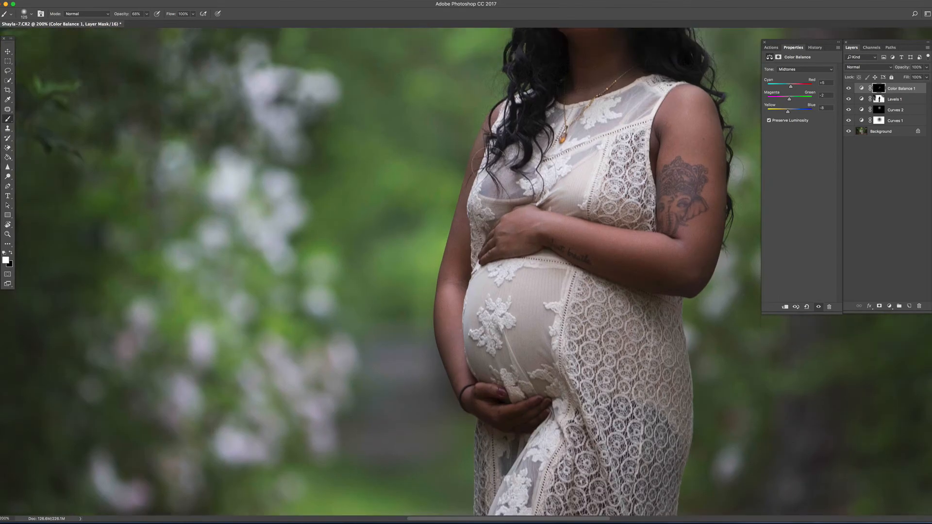
scroll(489, 166, "right", 5)
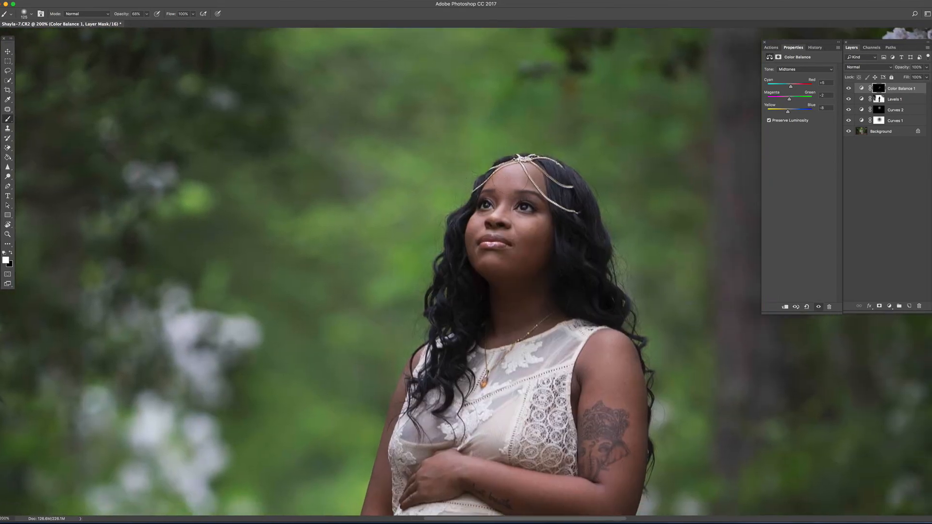
mouse_move(515, 241)
left_mouse_down()
mouse_move(500, 276)
mouse_move(493, 270)
mouse_move(513, 314)
left_mouse_up()
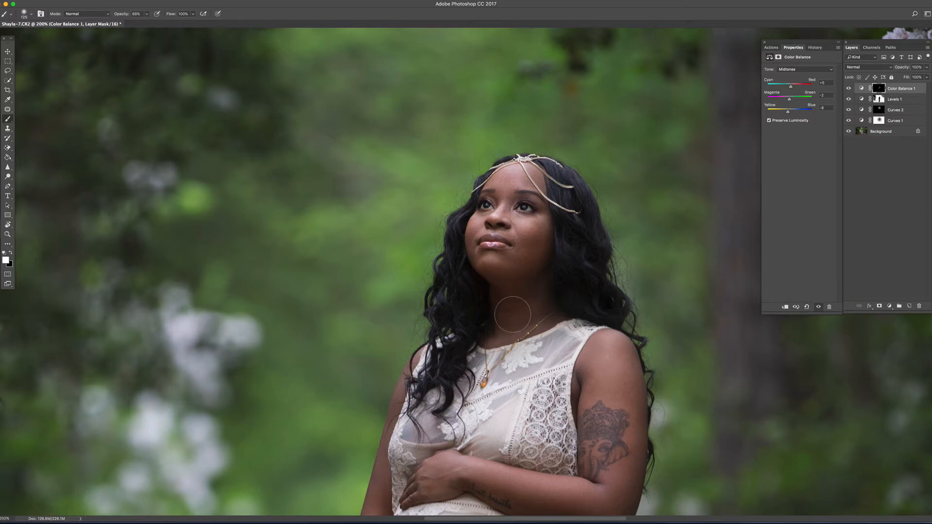
Lower the Color Balance adjustment layer's opacity to 79%
left_click(926, 68)
left_click_drag(926, 73, 920, 79)
key("super+minus")
key("super+minus")
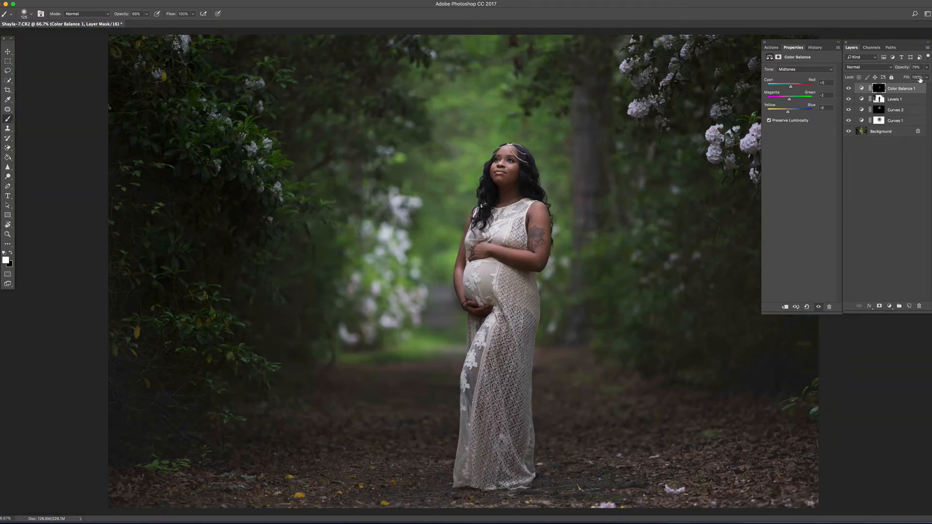
key("super+minus")
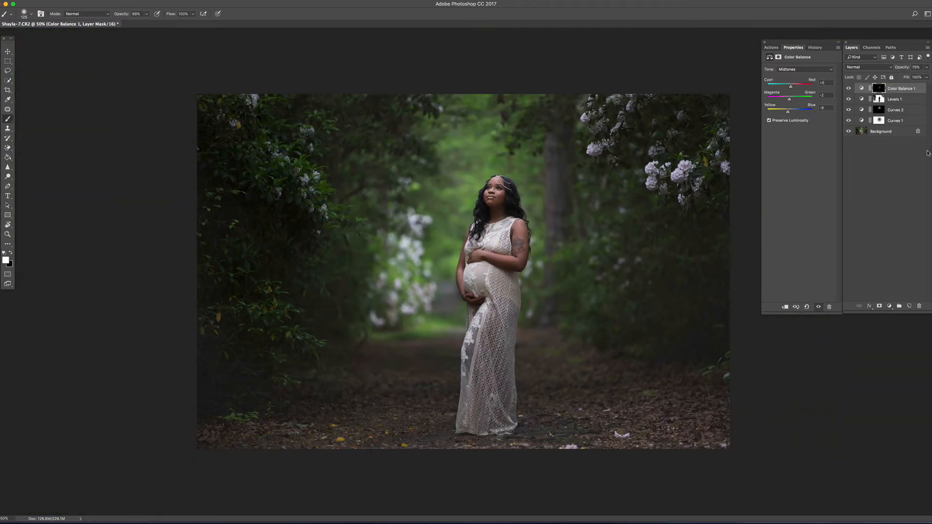
Merge all layers into the background and duplicate the resulting Background layer
right_click(896, 131)
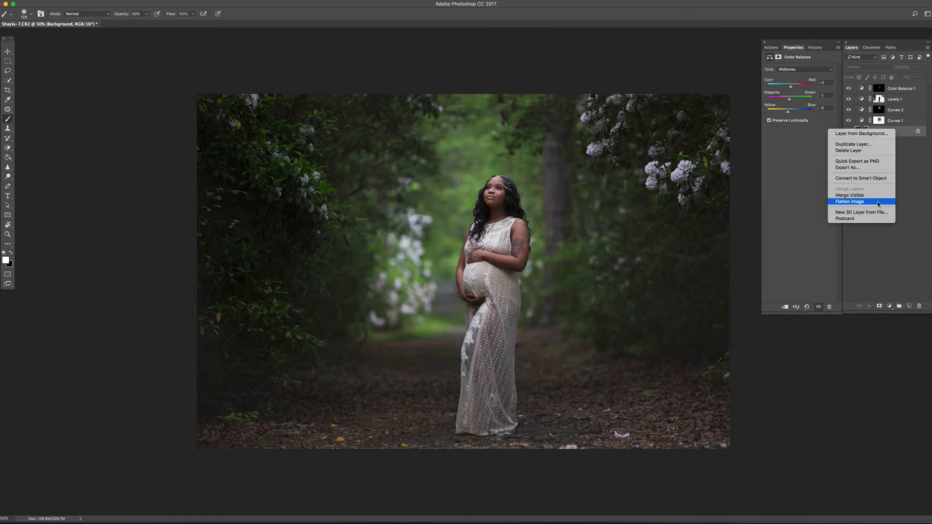
left_click(878, 196)
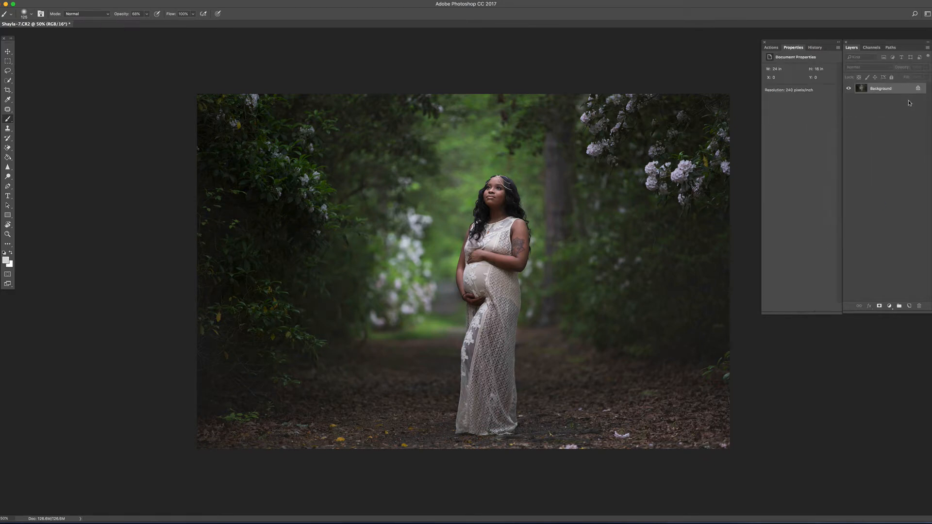
left_click_drag(906, 91, 911, 305)
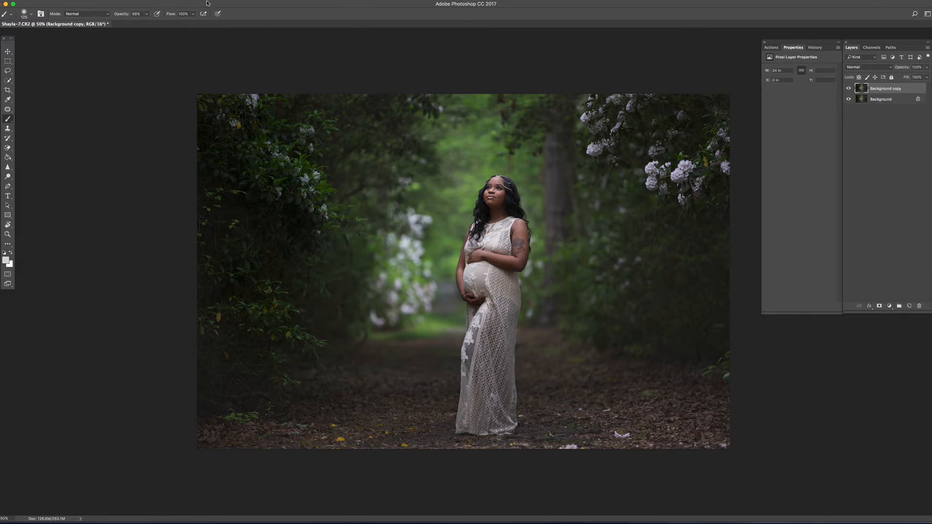
Open the Background copy layer in the Liquify filter and set the brush size to 700
left_click(176, 5)
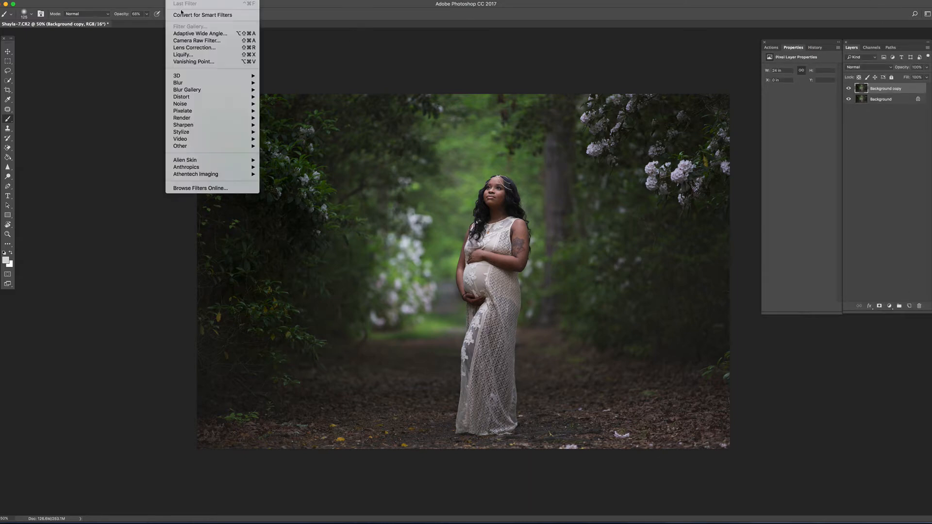
left_click(193, 55)
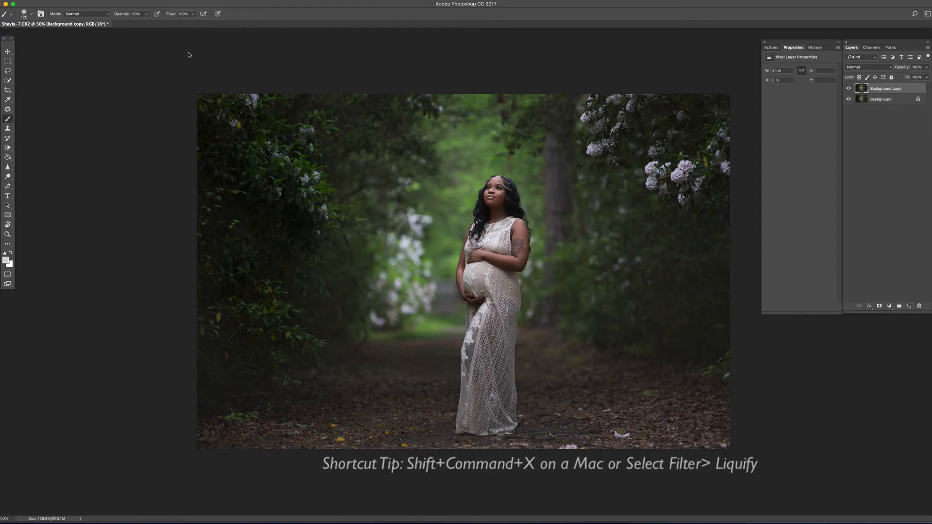
key("super+plus")
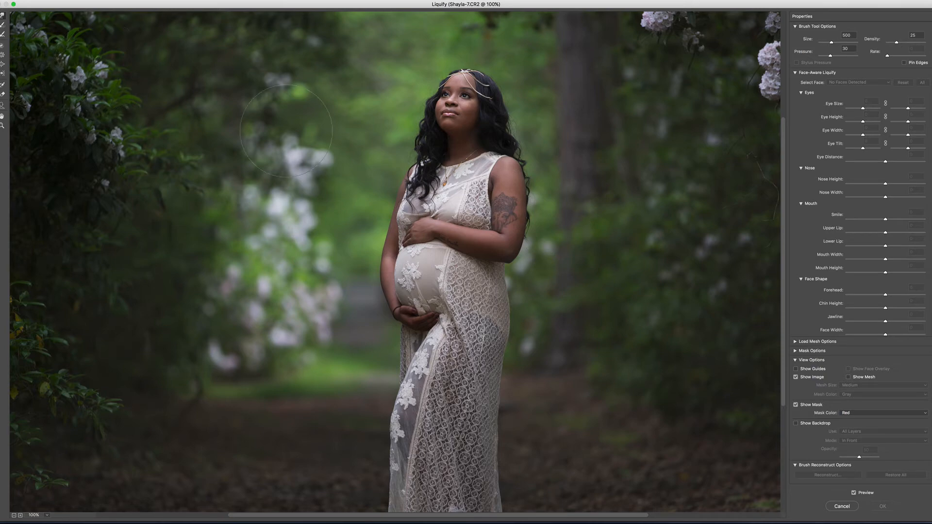
key("bracketright")
left_click(366, 200, "super")
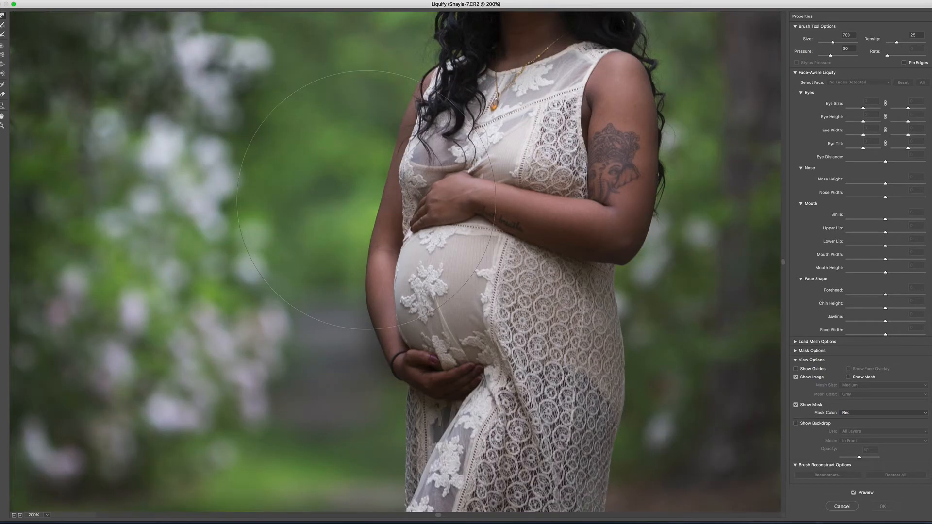
key("super+minus")
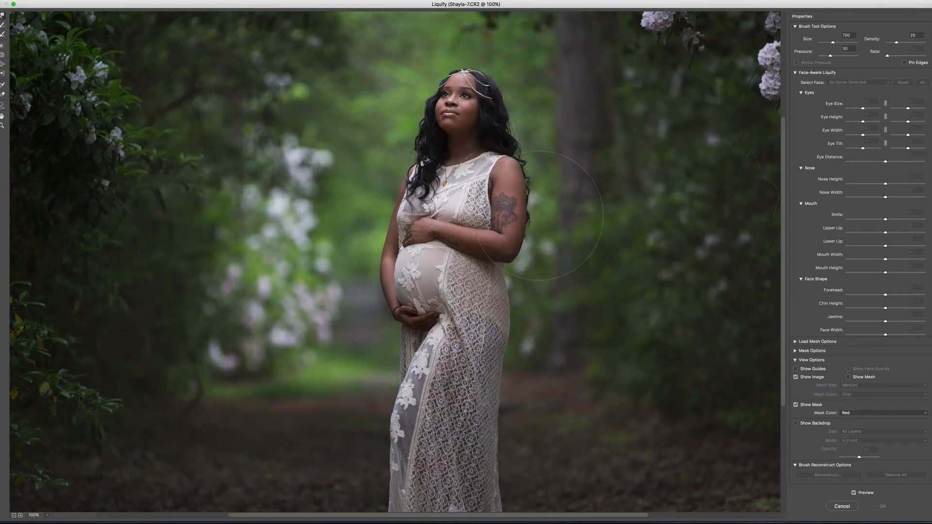
key("super+plus")
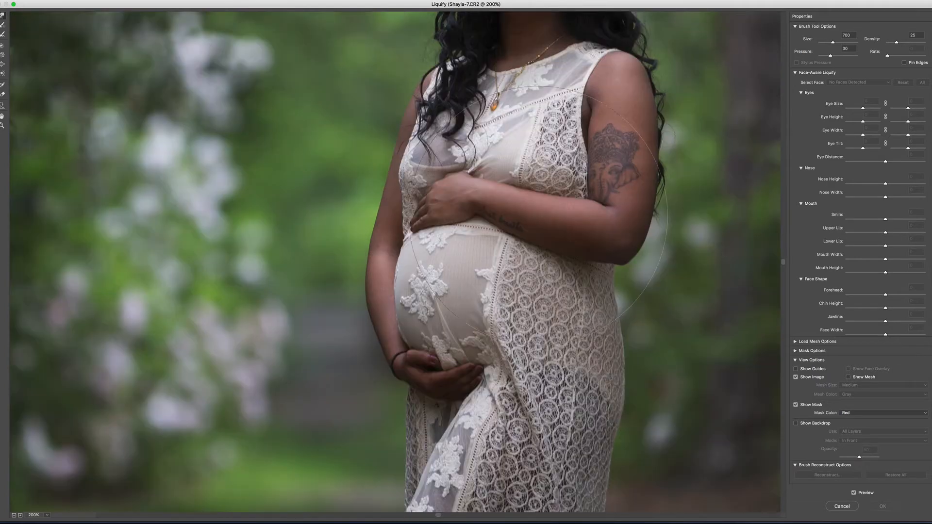
Reduce the Liquify brush size to 400 and warp the outer edge of the woman's tattooed upper arm
scroll(538, 214, "up", 3)
scroll(538, 213, "right", 3)
key("bracketleft")
key("bracketleft")
key("bracketleft")
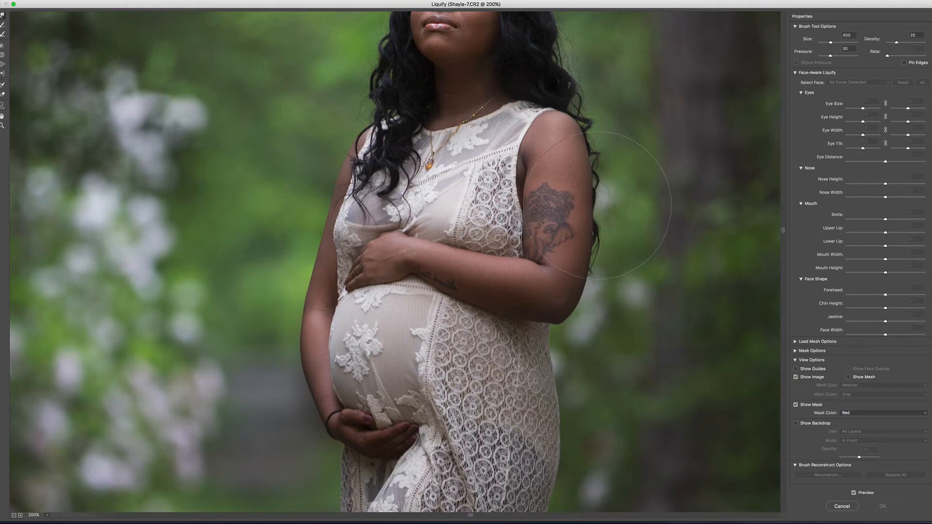
left_click_drag(598, 205, 598, 199)
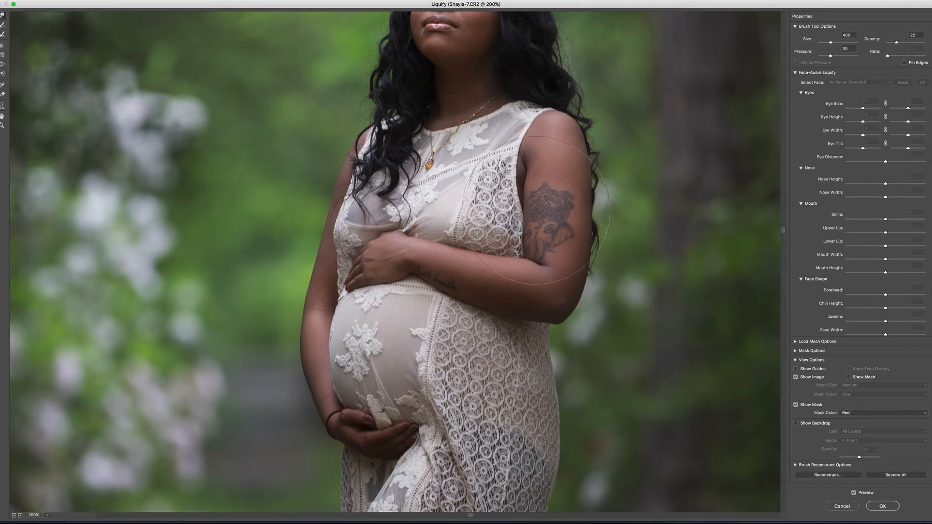
Shrink the Liquify brush to size 50 and step back the last warp stroke
key("bracketleft")
key("bracketleft")
key("bracketleft")
key("bracketleft")
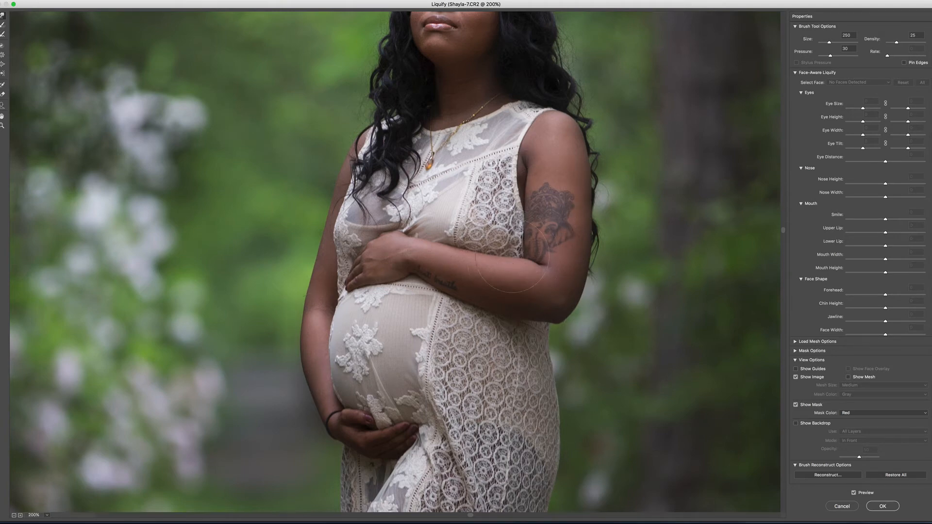
key("bracketleft")
key("bracketleft")
key("bracketleft")
key("bracketleft")
left_click(77, 1)
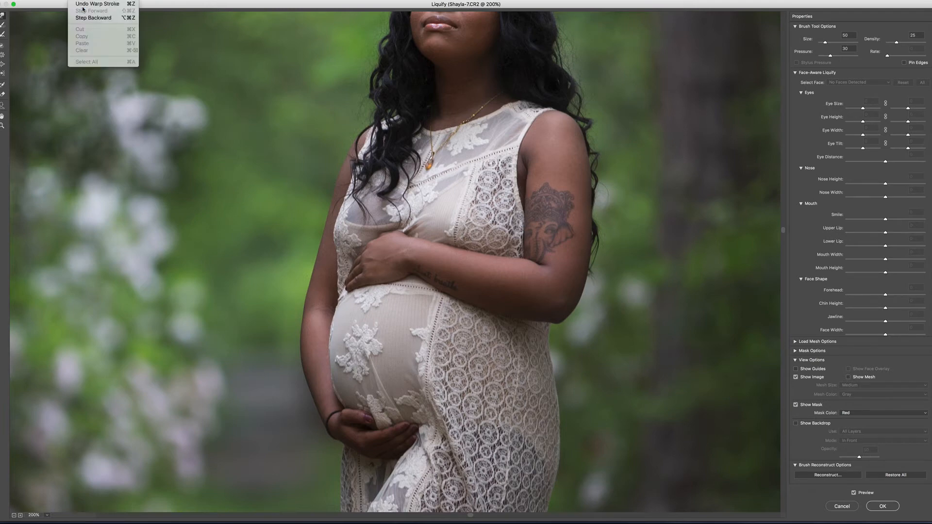
left_click(85, 18)
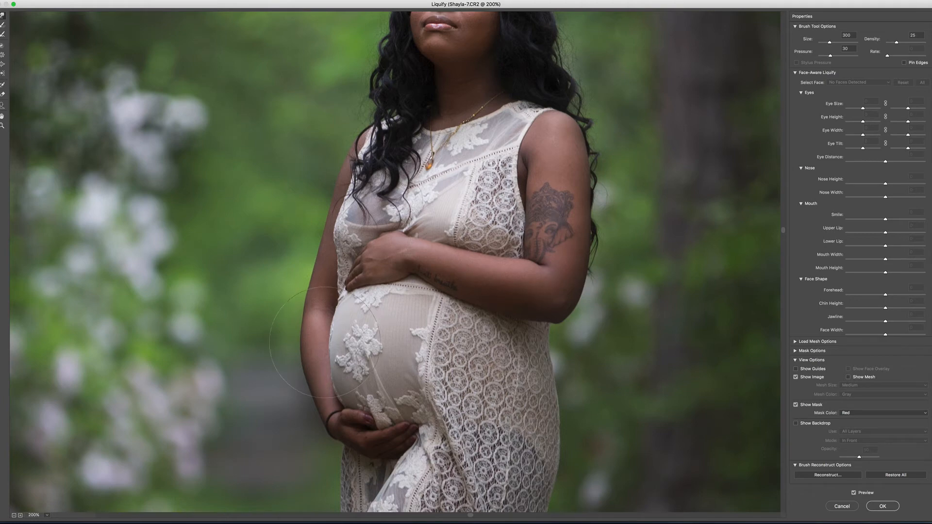
Push the front edge of the belly slightly outward, and warp the area above it by the arm with a size 200 brush
left_click_drag(336, 329, 335, 329)
key("bracketleft")
key("bracketleft")
left_click_drag(338, 271, 326, 269)
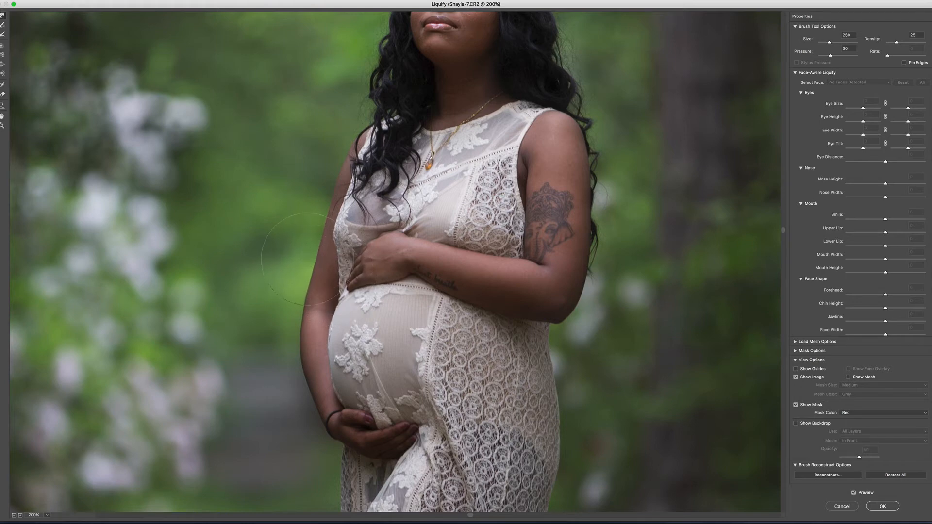
Set the Liquify brush size to 250 and reshape the back edge of the dress at the waist below the elbow
key("bracketright")
scroll(469, 417, "up", 3)
scroll(470, 416, "down", 8)
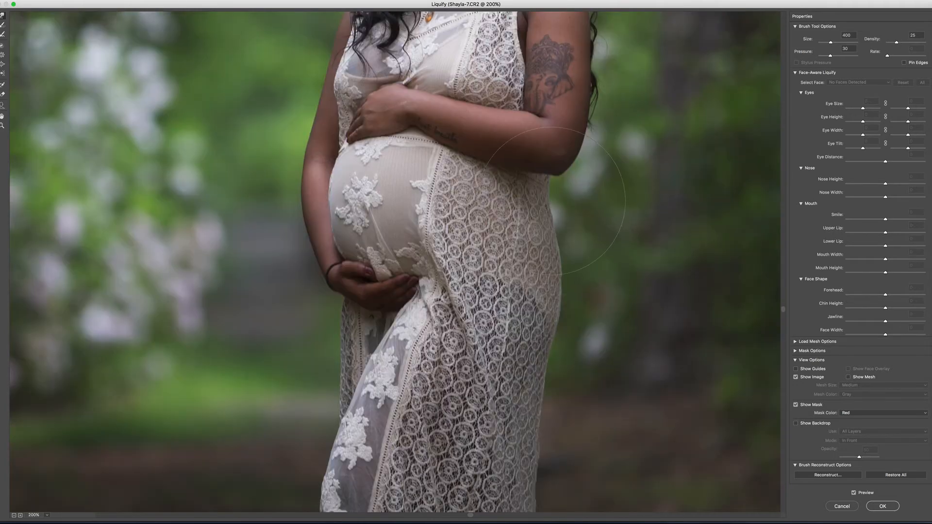
key("bracketleft")
key("bracketleft")
scroll(559, 212, "up", 3)
scroll(558, 233, "up", 5)
scroll(571, 243, "down", 7)
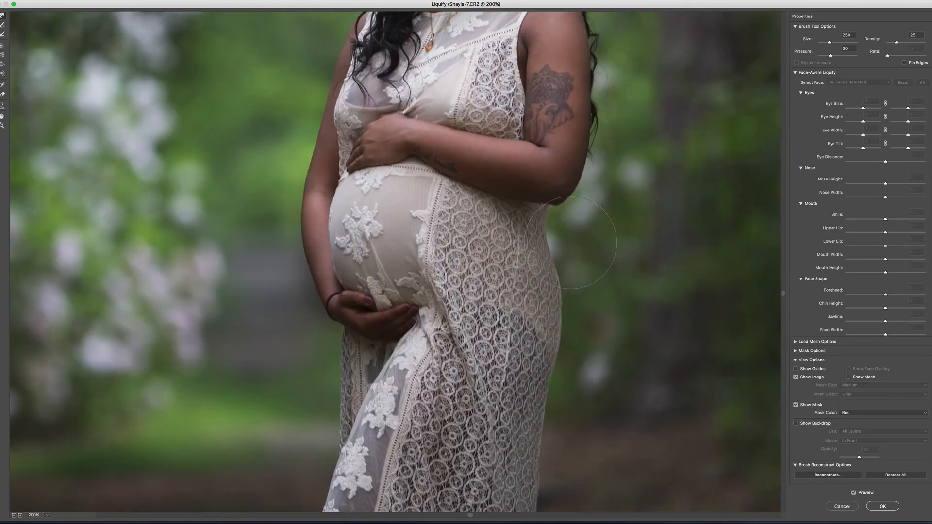
scroll(571, 242, "up", 3)
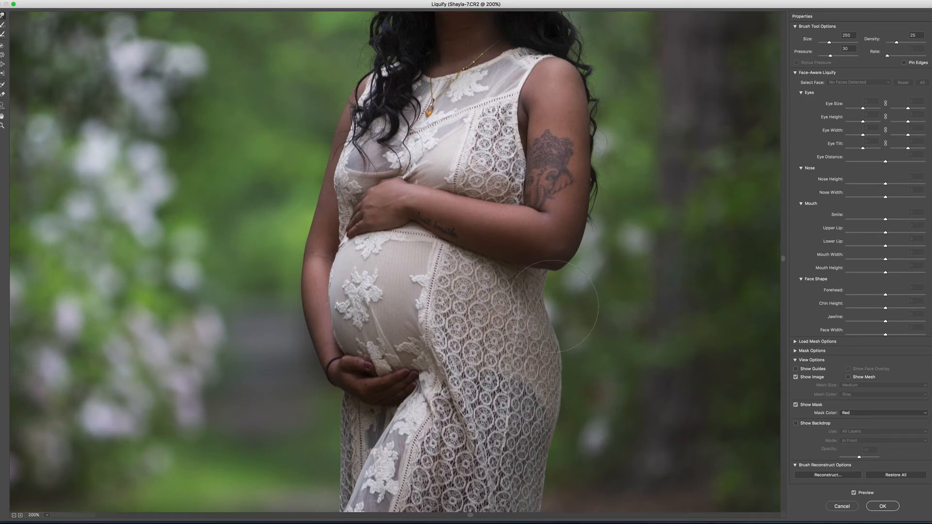
left_click_drag(554, 306, 554, 236)
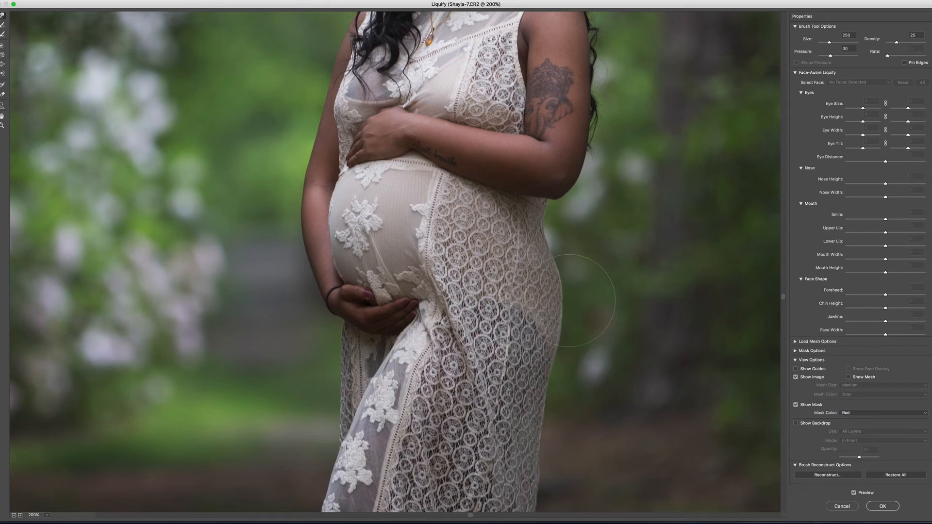
Enlarge the Liquify brush to 500 and push the back edge of the dress inward along the thighs and lower legs
scroll(583, 291, "down", 3)
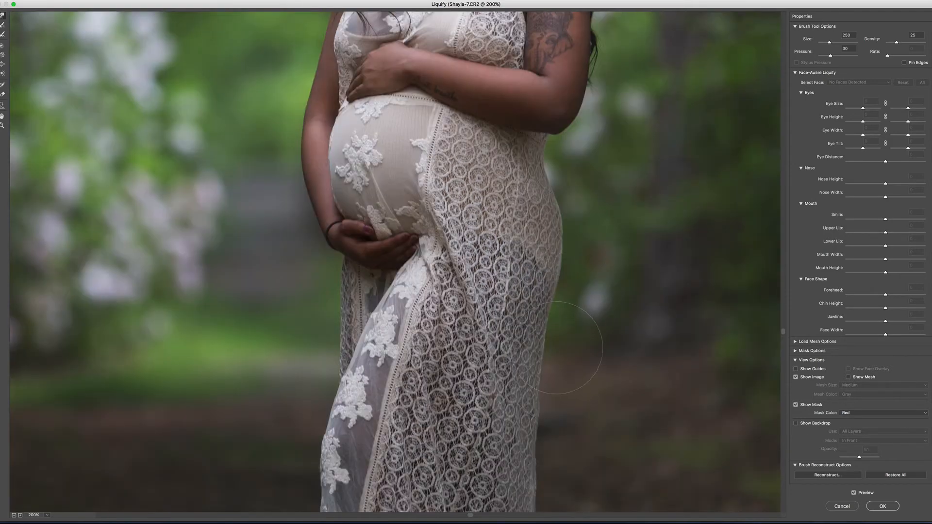
scroll(557, 347, "down", 3)
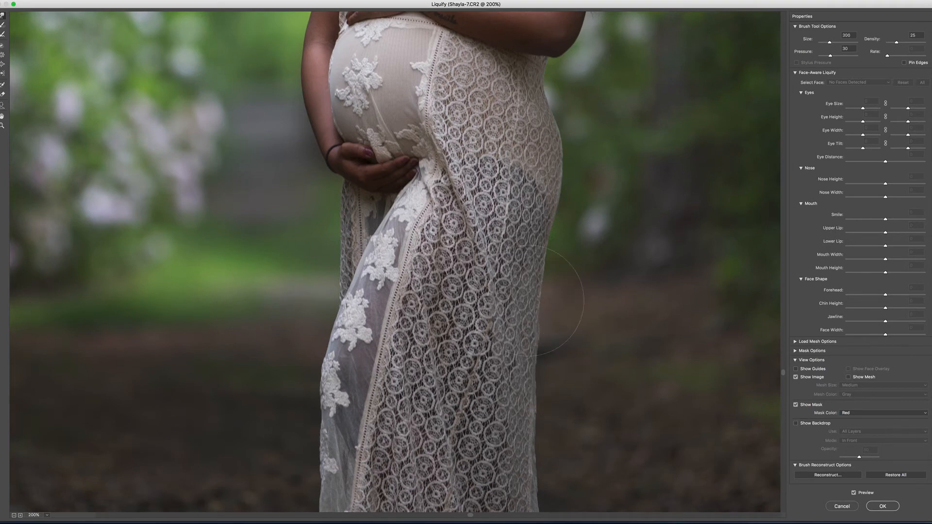
key("bracketright")
key("bracketright")
key("bracketright")
key("bracketright")
key("bracketright")
mouse_move(552, 312)
left_mouse_down()
mouse_move(543, 310)
mouse_move(546, 299)
left_mouse_up()
mouse_move(549, 349)
left_mouse_down()
mouse_move(534, 351)
mouse_move(536, 400)
left_mouse_up()
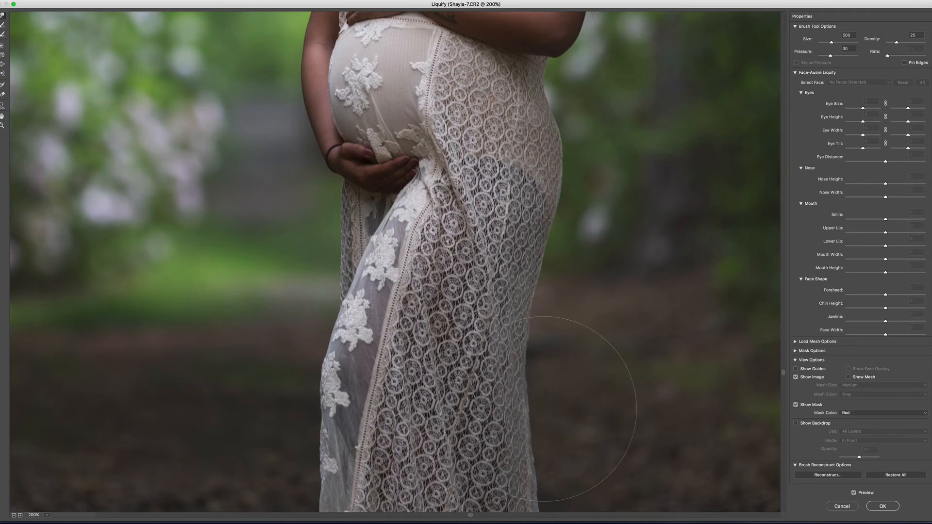
Check the reshaped figure from head to hem and apply the Liquify filter
key("super+minus")
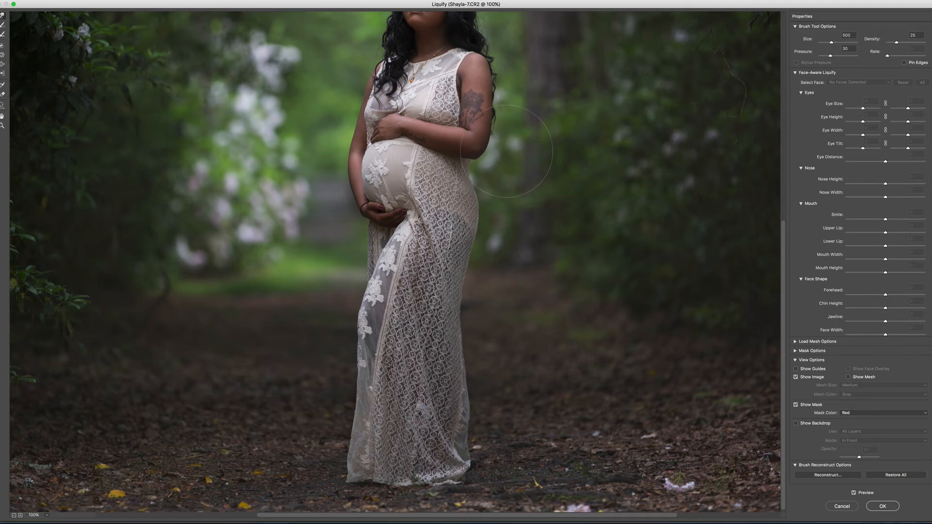
scroll(506, 216, "up", 5)
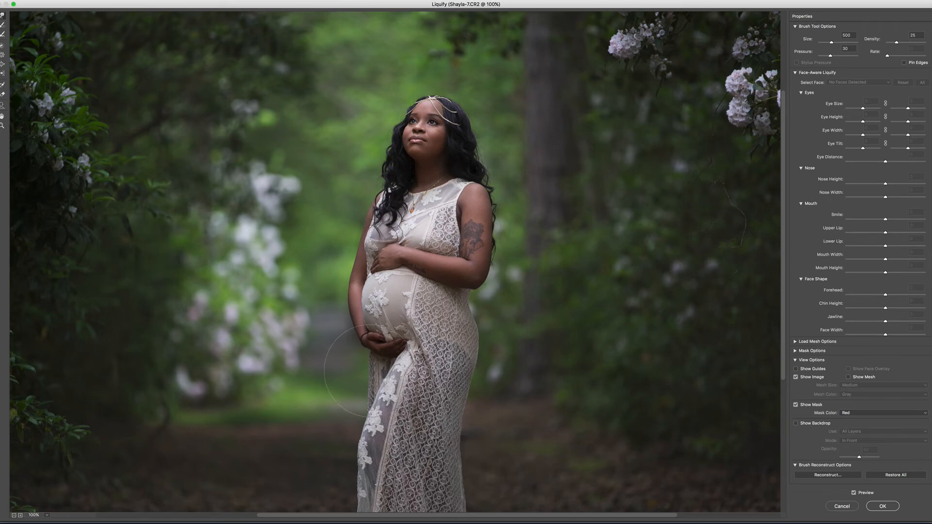
scroll(386, 382, "down", 3)
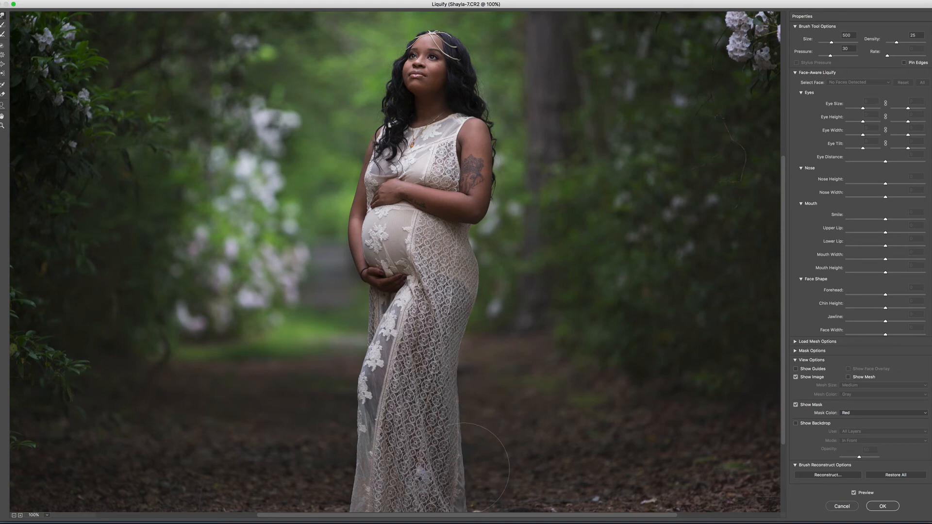
left_click(875, 504)
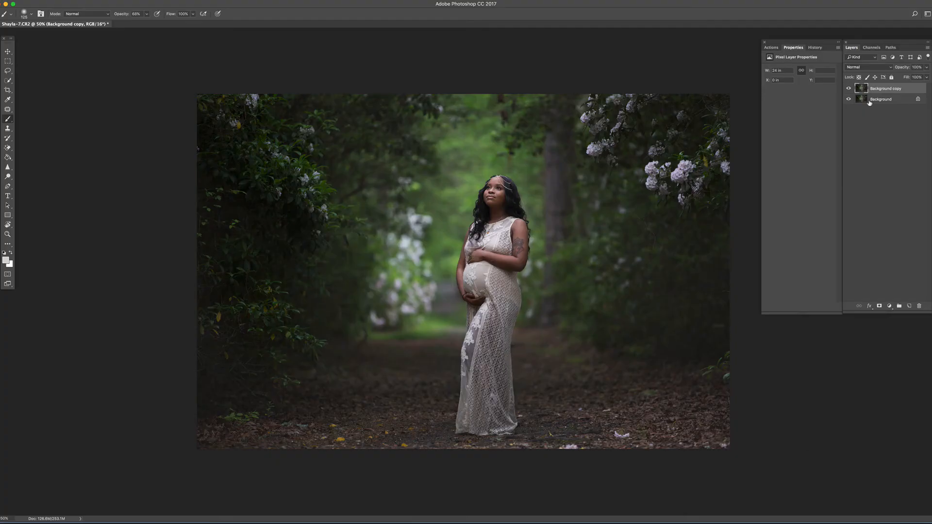
Toggle the Background copy layer's visibility to compare the figure before and after Liquify
left_click(849, 91)
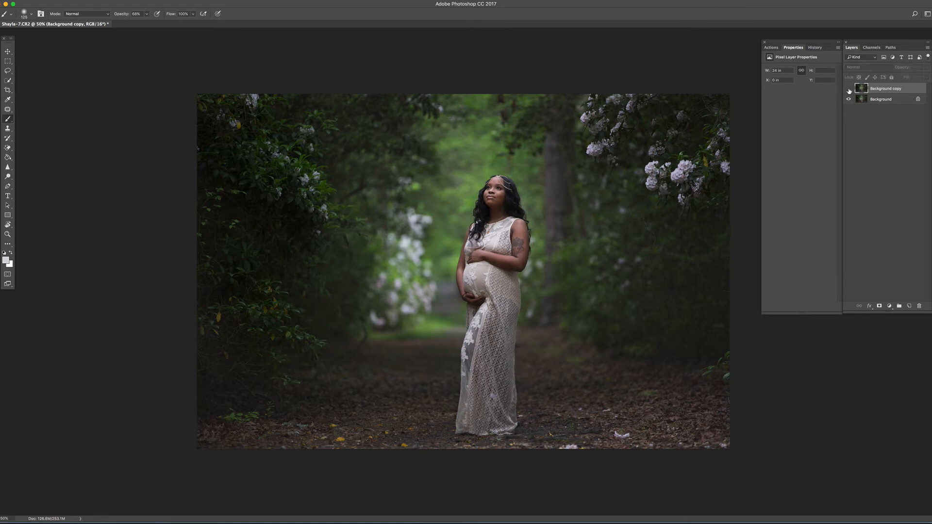
left_click(849, 89)
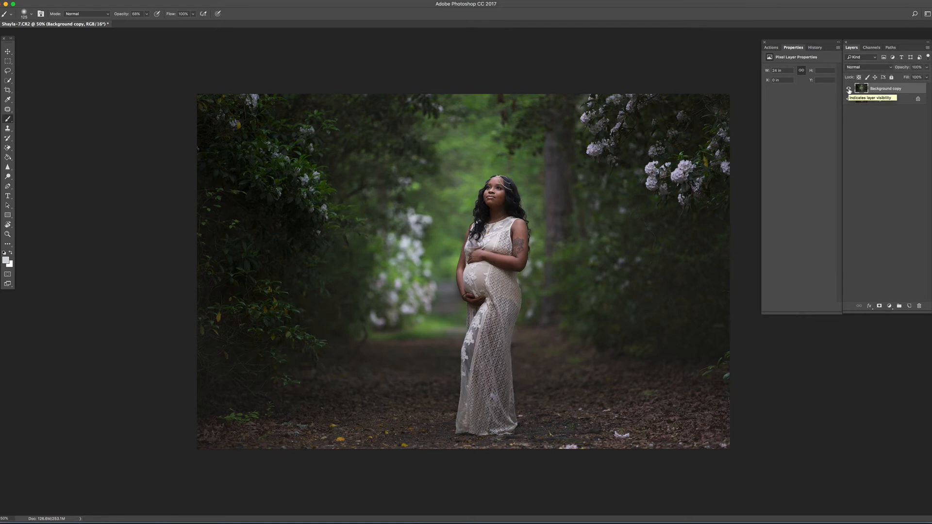
left_click(850, 89)
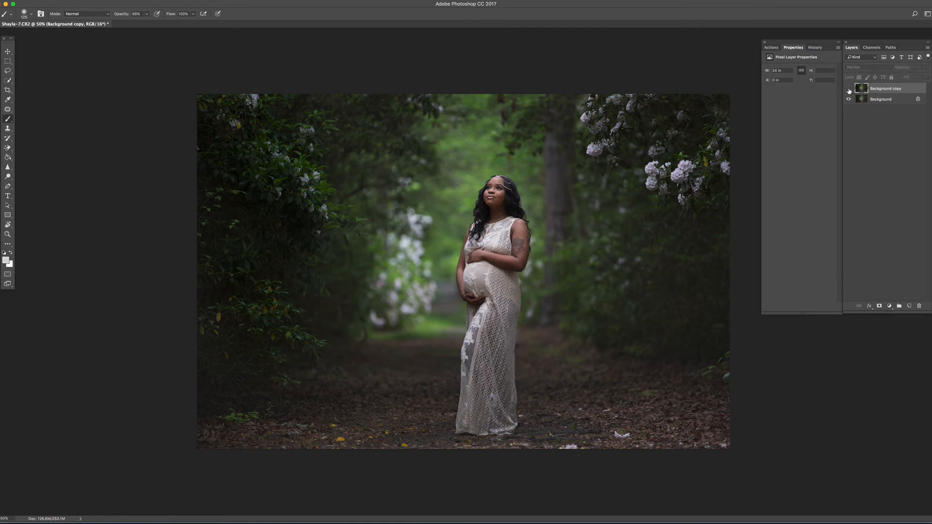
left_click(849, 89)
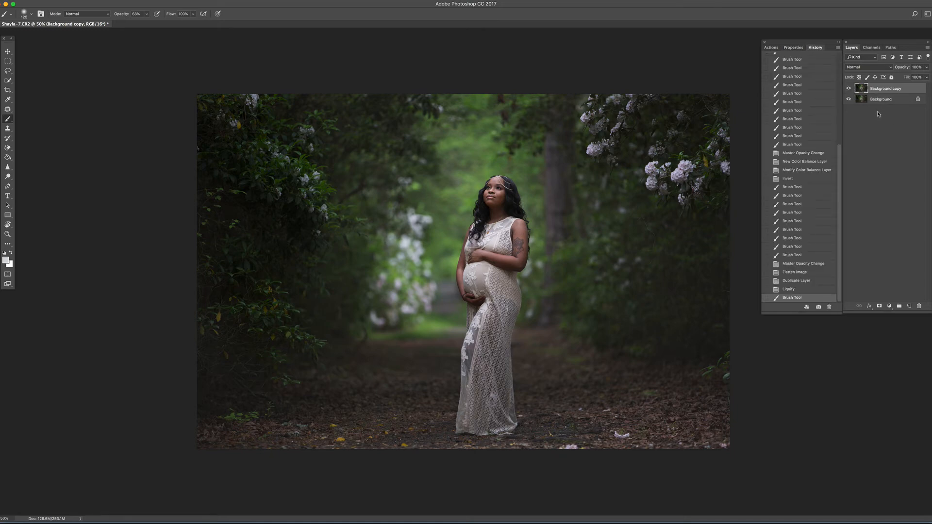
Switch to the Spot Healing Brush and reduce its size for detailed retouching of the woman's face
key("super+plus")
key("super+plus")
key("super+plus")
key("super+plus")
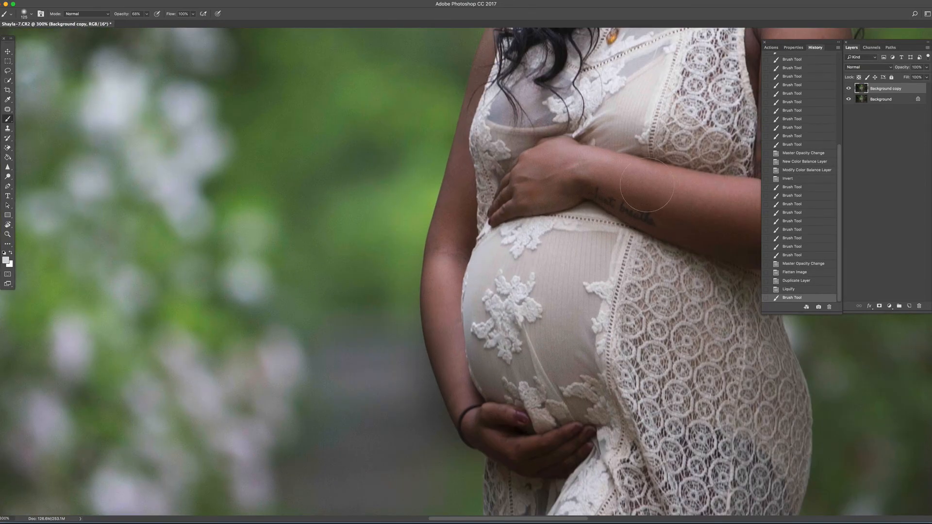
scroll(647, 185, "up", 15)
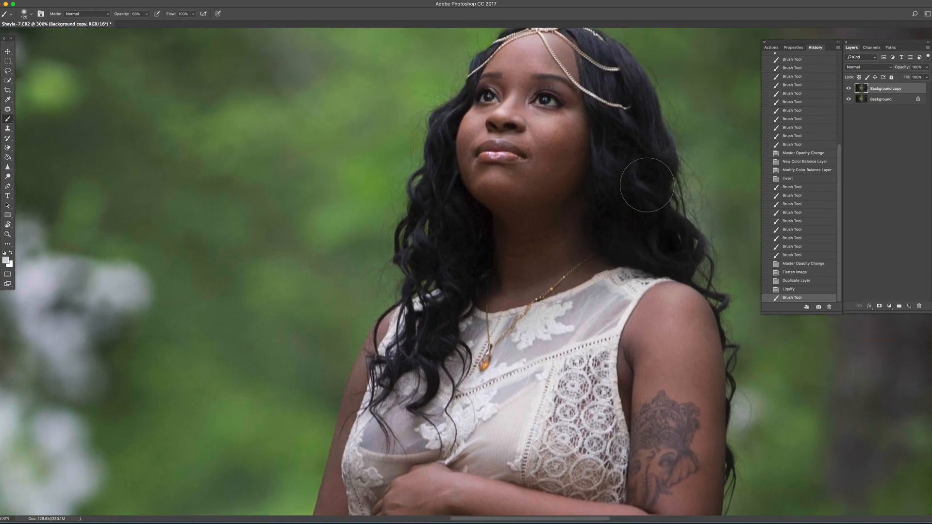
key("super+plus")
scroll(647, 185, "up", 5)
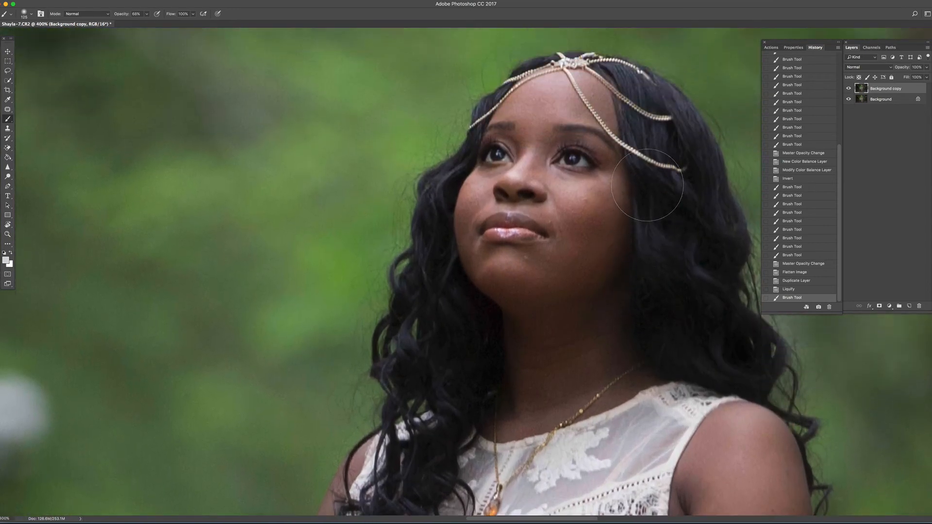
scroll(647, 185, "right", 4)
left_click(8, 110)
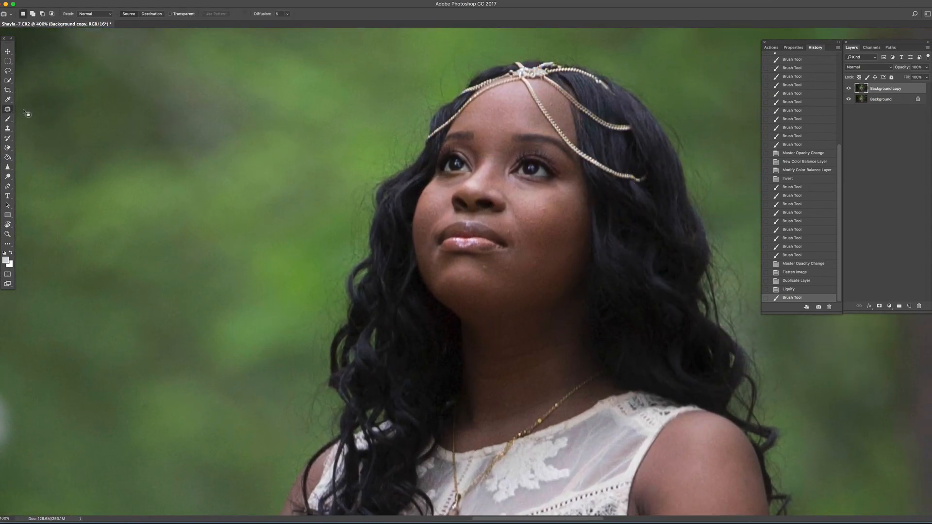
right_click(8, 110)
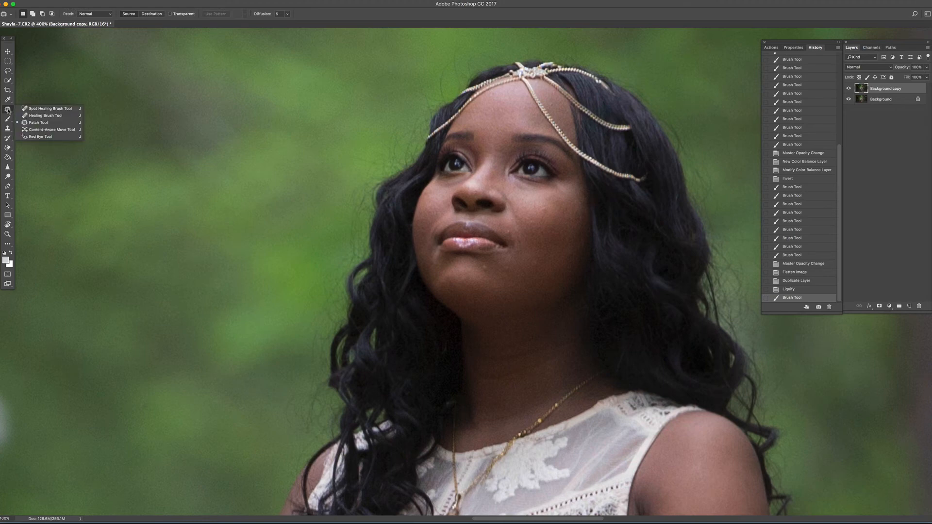
left_click(38, 109)
scroll(481, 236, "up", 1)
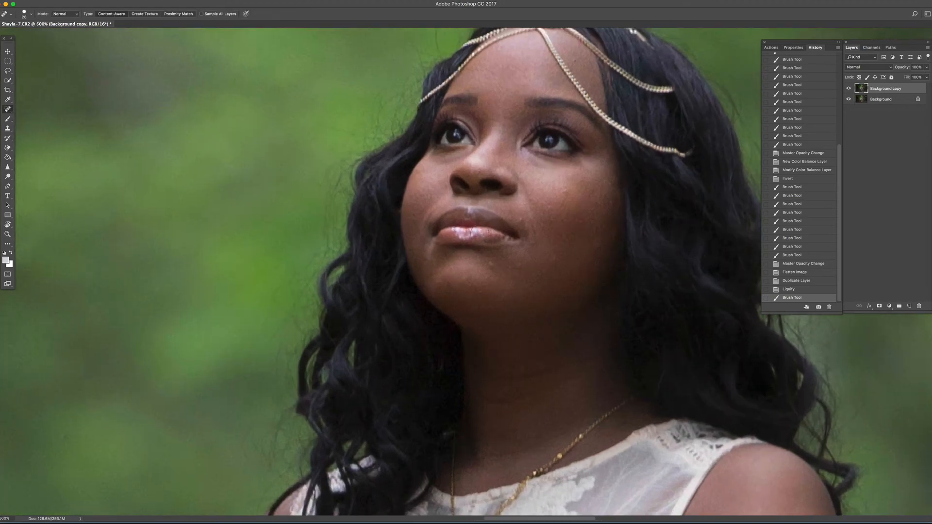
scroll(471, 232, "left", 1)
key("bracketleft")
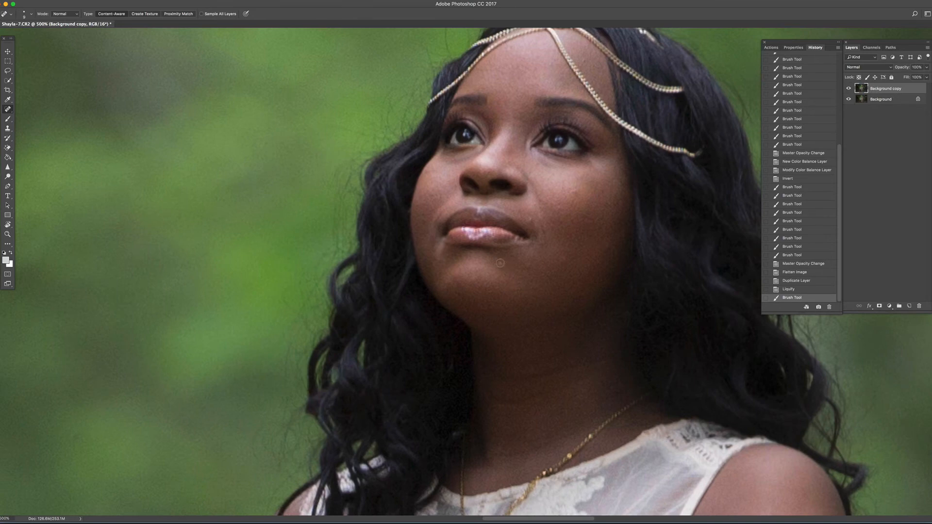
Heal the small blemishes below the lips, beside the mouth and on the shaded cheek
left_click(501, 263)
left_click(532, 221)
left_click(523, 268)
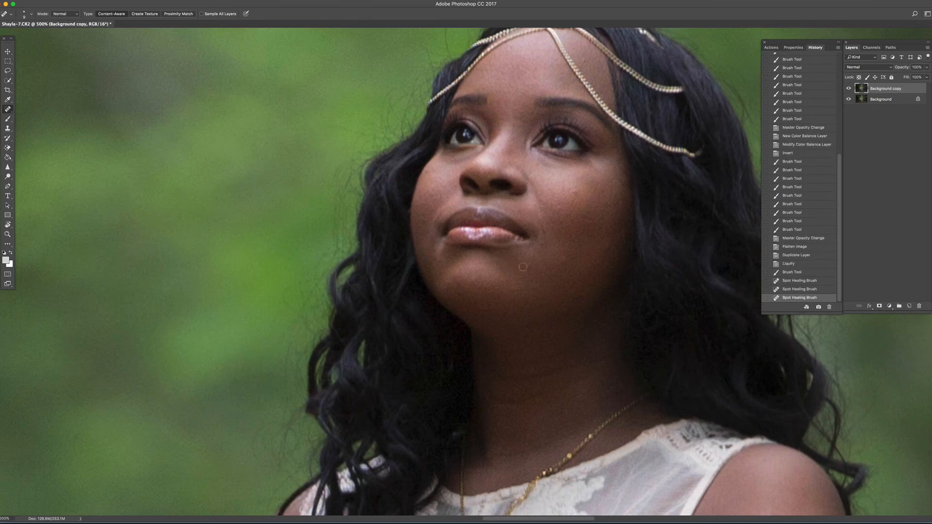
left_click(530, 265)
left_click(562, 261)
left_click(605, 249)
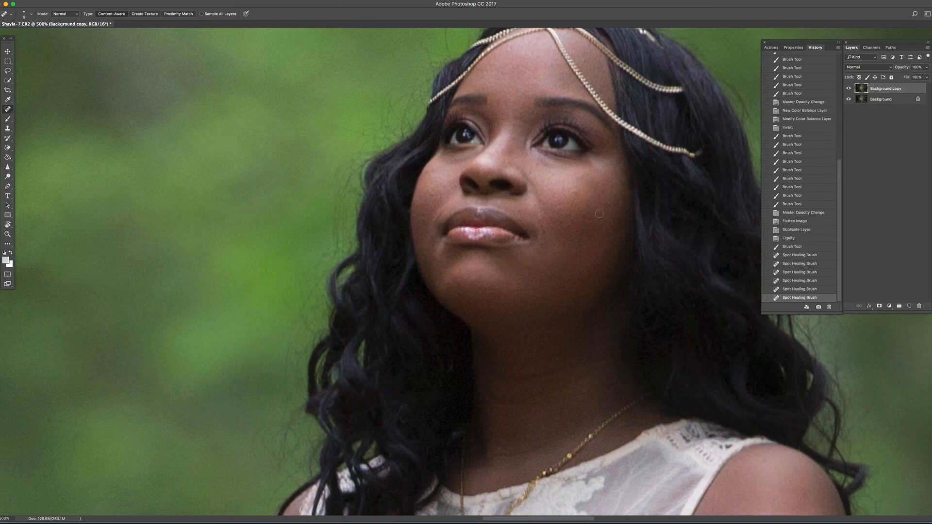
left_click(574, 191)
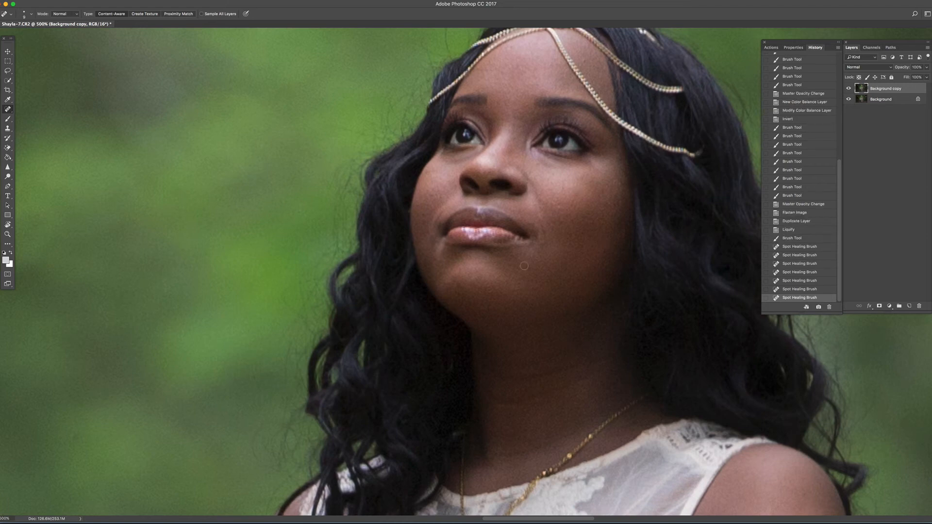
Heal the remaining spots on the chin and beside the corner of the lips with the Spot Healing Brush
left_click(492, 290)
mouse_move(496, 288)
left_mouse_down()
mouse_move(511, 306)
mouse_move(548, 313)
mouse_move(535, 325)
left_mouse_up()
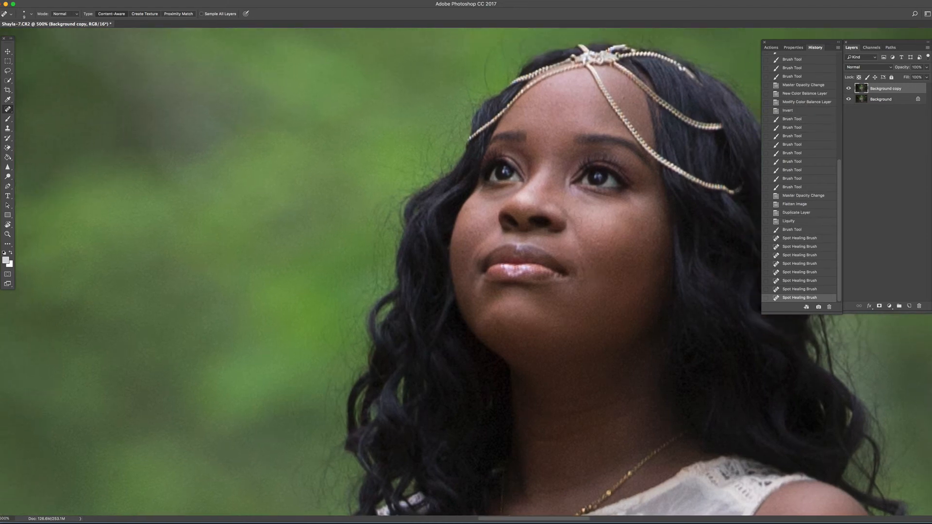
left_click(585, 270)
left_click(583, 282)
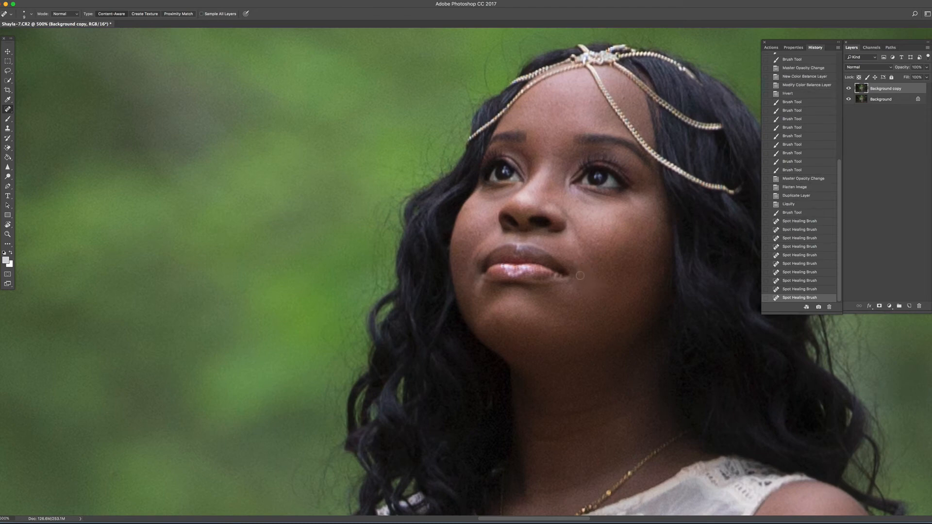
left_click(581, 270)
mouse_move(653, 254)
left_mouse_down()
mouse_move(633, 273)
mouse_move(598, 272)
left_mouse_up()
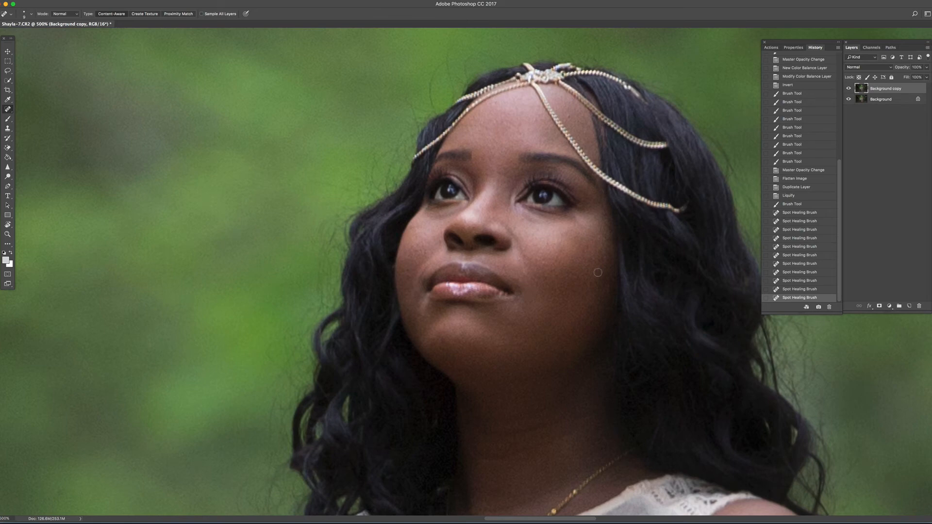
Remove the flyaway hairs above the headpiece and along the front side of the hair with the Spot Healing Brush
left_click_drag(598, 273, 580, 343)
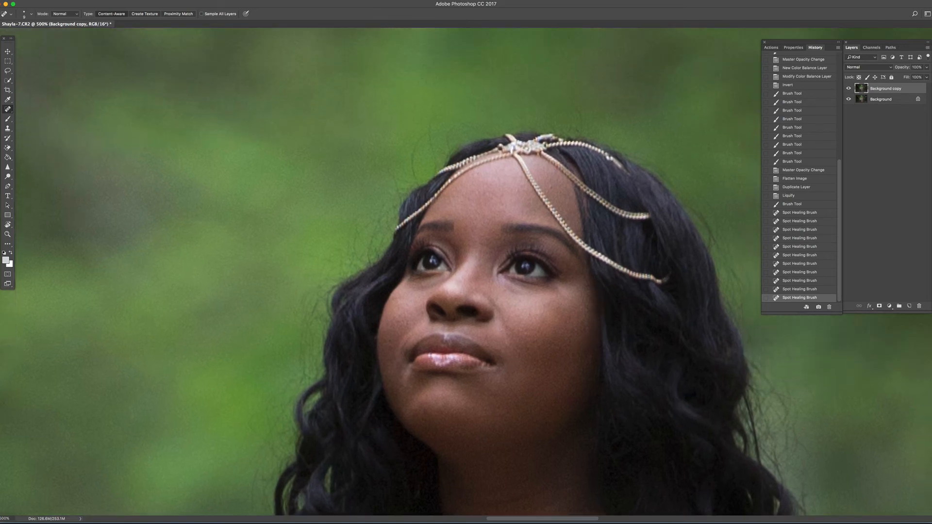
left_click_drag(426, 122, 413, 178)
left_click_drag(433, 115, 430, 158)
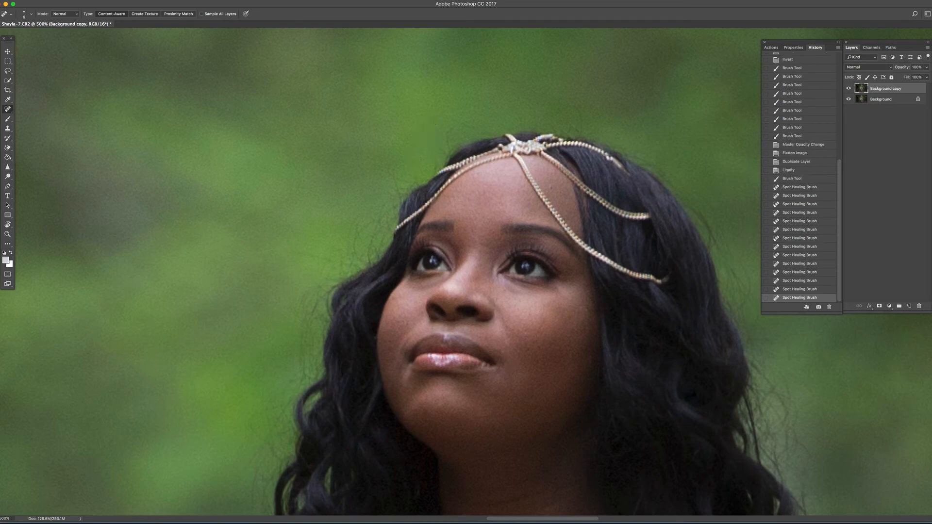
left_click(446, 137)
left_click_drag(454, 118, 467, 126)
left_click_drag(573, 108, 584, 127)
scroll(584, 128, "right", 2)
left_click(345, 170)
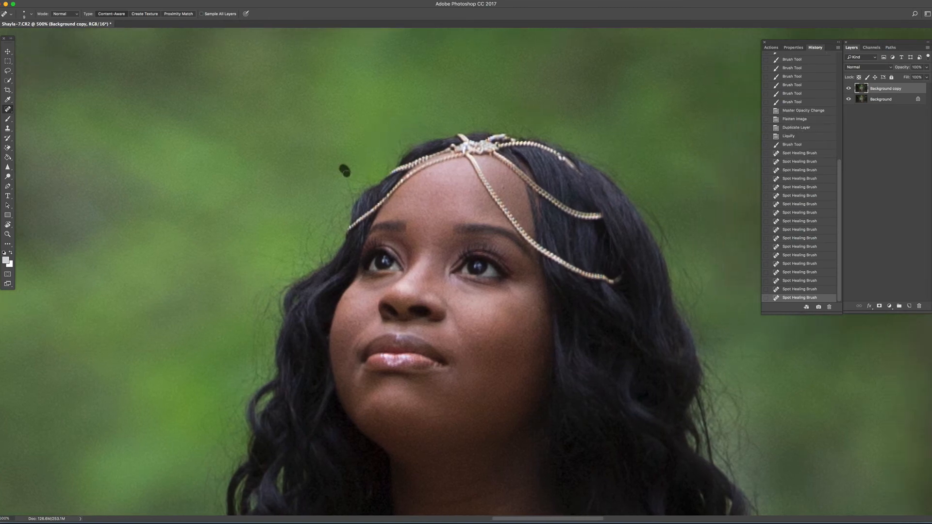
left_click_drag(254, 250, 266, 255)
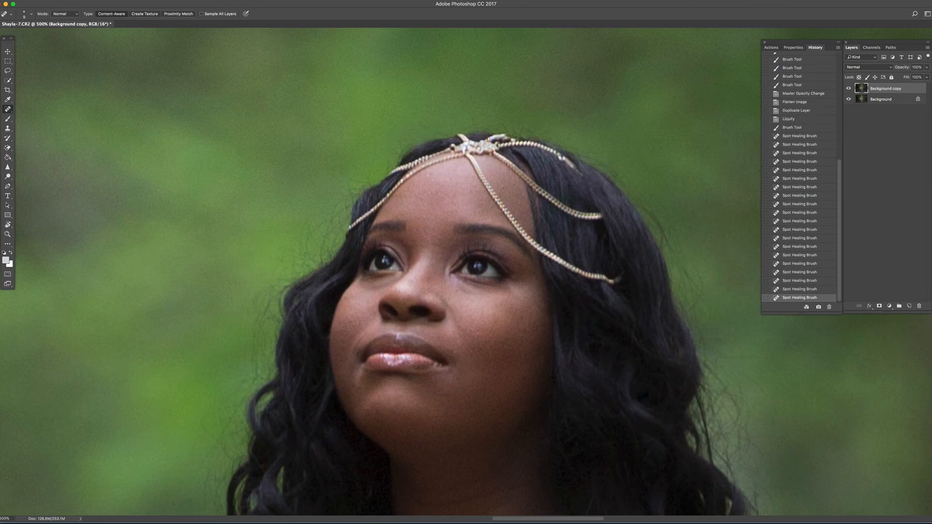
Remove the stray hairs against the green background behind the woman's head with the Spot Healing Brush
scroll(466, 272, "right", 3)
left_click_drag(605, 356, 585, 358)
left_click_drag(572, 275, 573, 246)
scroll(544, 234, "down", 5)
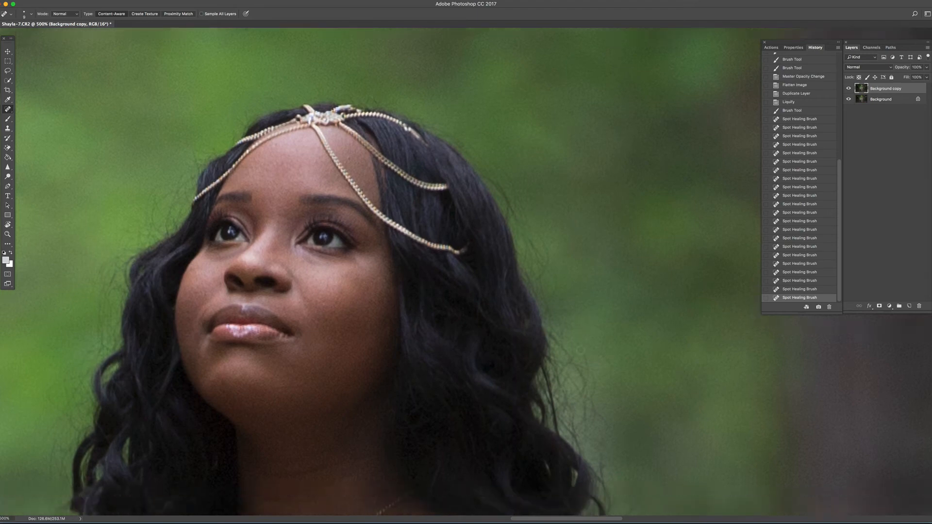
scroll(581, 350, "down", 8)
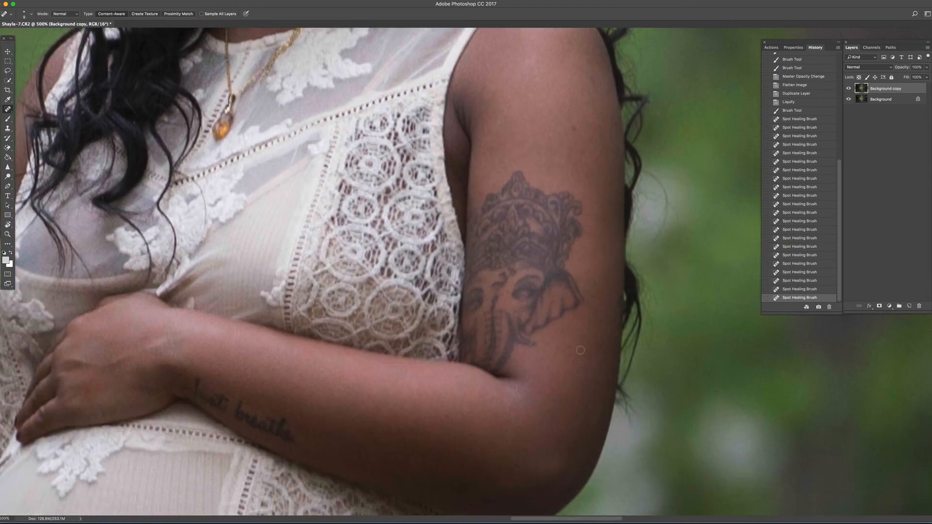
key("super+0")
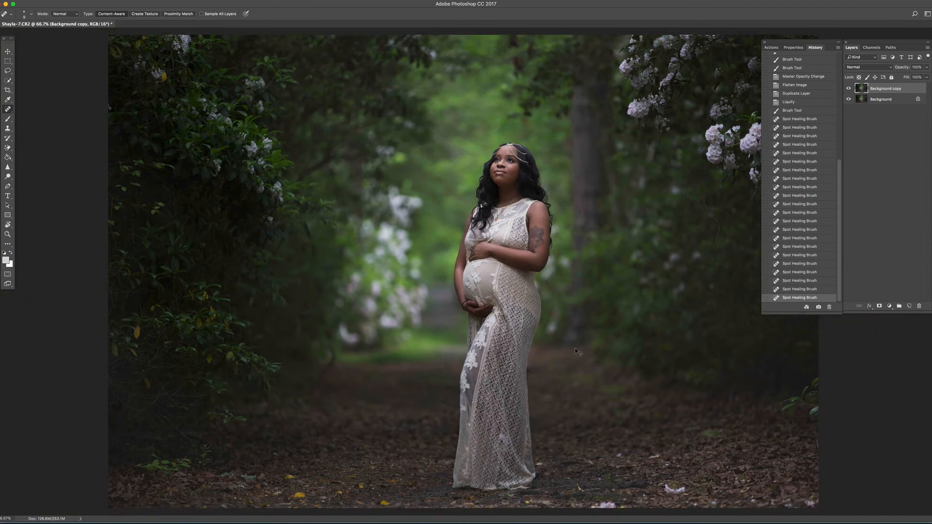
Flatten the image and add a Curves adjustment layer that darkens the midtones with a point at input 131, output 119
key("super+minus")
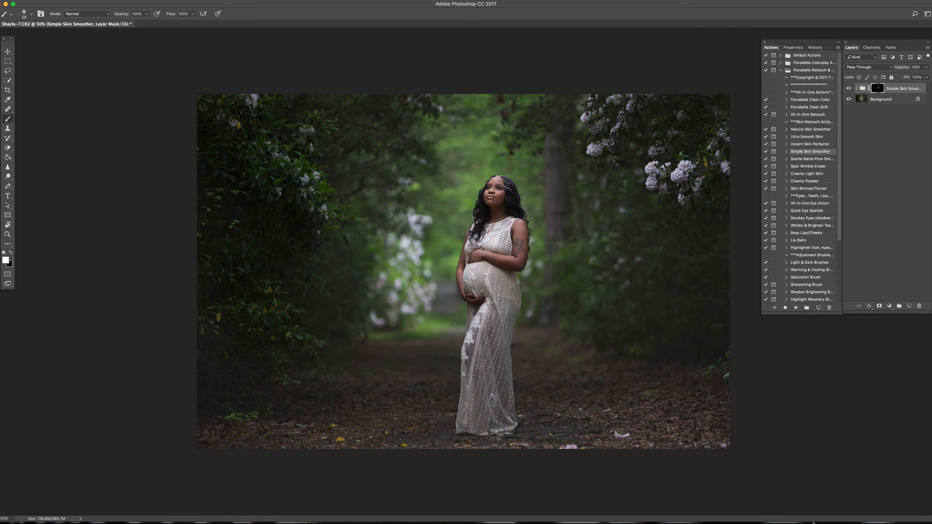
right_click(900, 99)
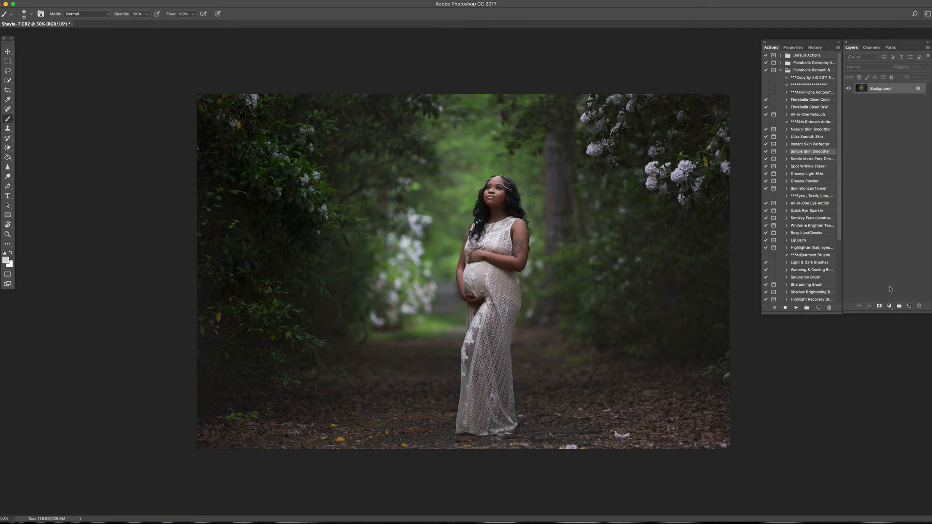
left_click(890, 306)
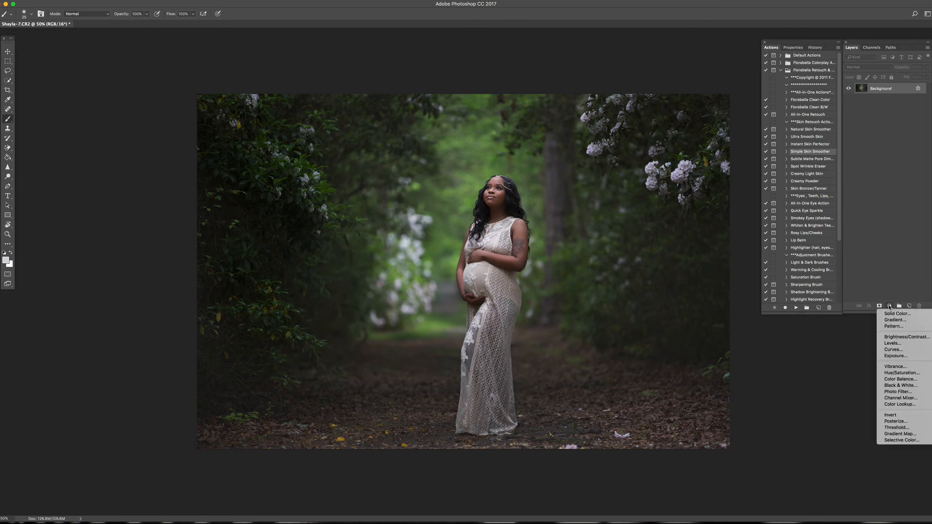
left_click(907, 350)
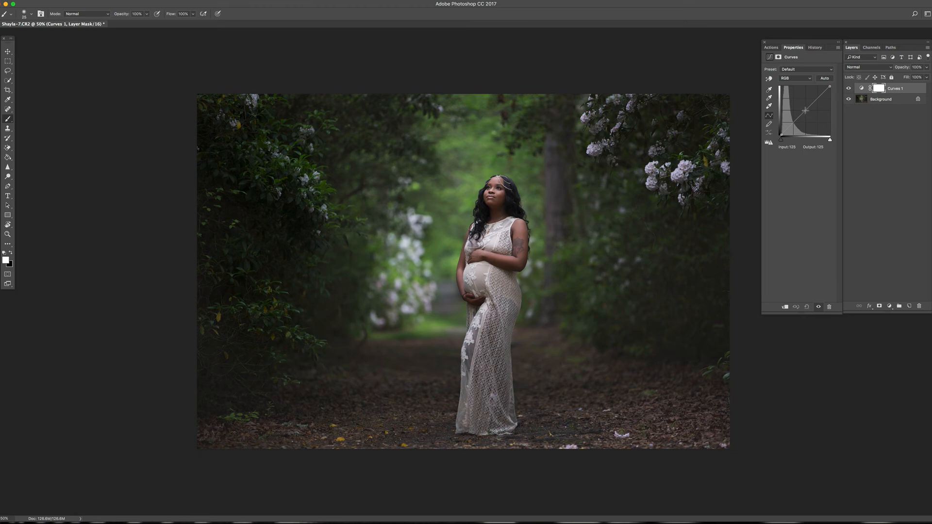
left_click_drag(806, 110, 806, 113)
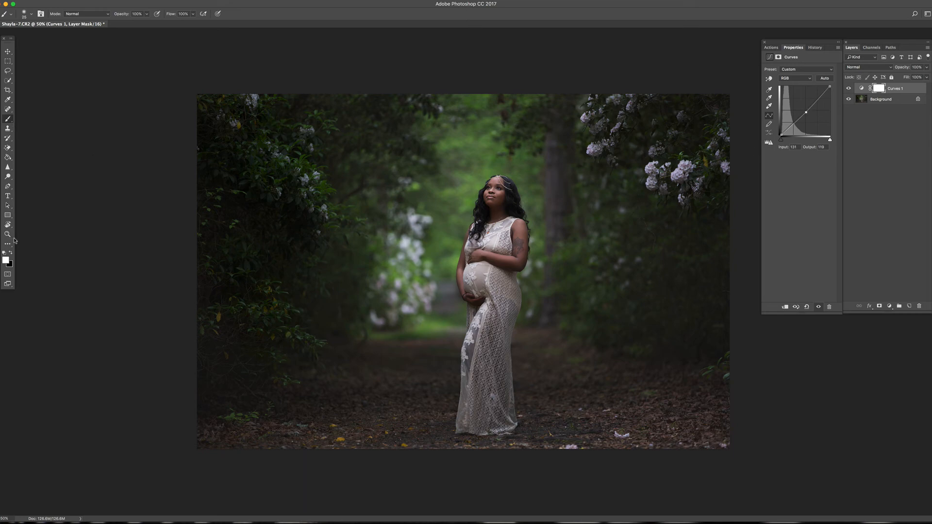
Paint black on the Curves mask over the woman with a 2400 px soft brush to keep her free of the darkening
key("x")
key("bracketright")
key("bracketright")
key("bracketright")
key("bracketright")
key("bracketright")
key("bracketright")
key("bracketright")
key("bracketright")
key("bracketright")
key("bracketright")
key("bracketright")
key("bracketright")
key("bracketright")
key("bracketright")
key("bracketright")
key("bracketright")
key("bracketright")
key("bracketright")
key("bracketright")
key("bracketright")
left_click(485, 224)
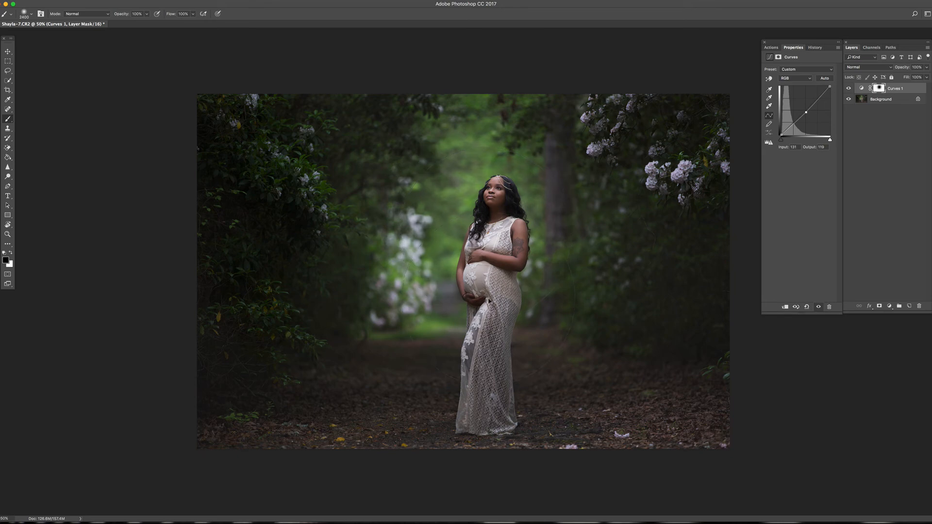
Lower the Curves midtone point to input 135, output 111, and touch up the mask around the woman with a slightly smaller black brush
left_click(862, 88)
left_click(806, 113)
left_click_drag(806, 113, 807, 115)
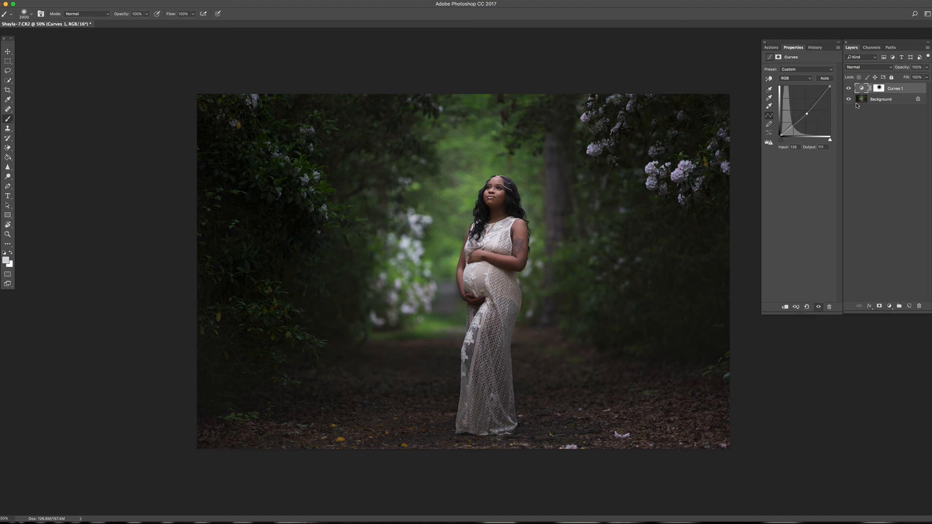
left_click(879, 87)
key("d")
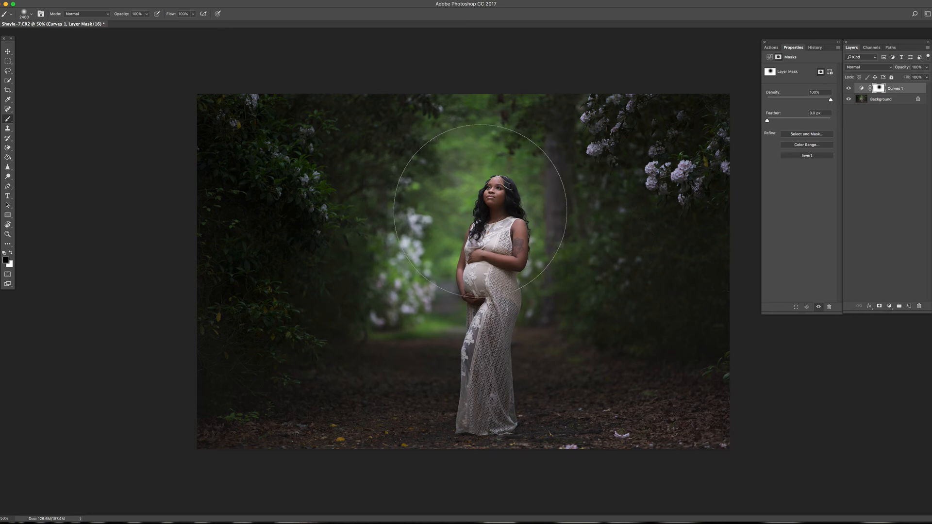
key("bracketleft")
key("bracketleft")
Add a Color Balance layer shifting the midtones slightly toward red, magenta and yellow, and reduce its opacity to 83%
left_click(889, 307)
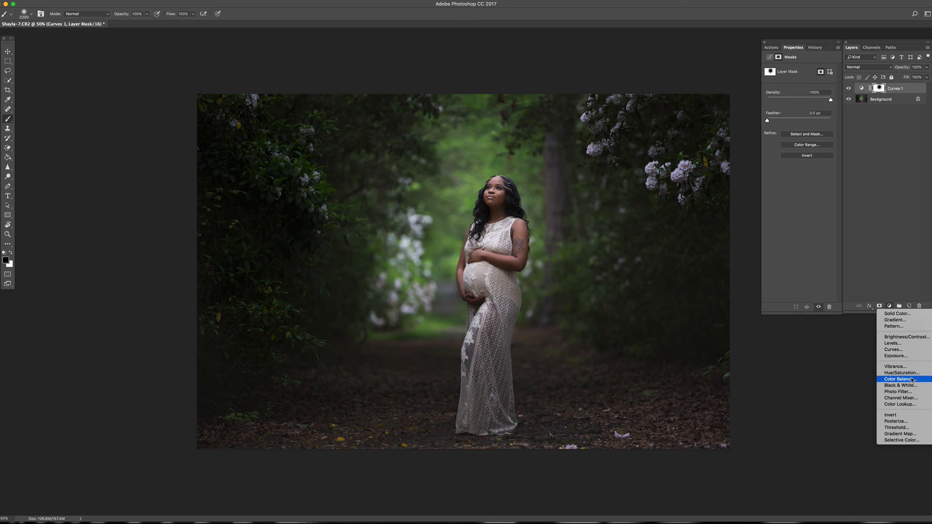
left_click(913, 381)
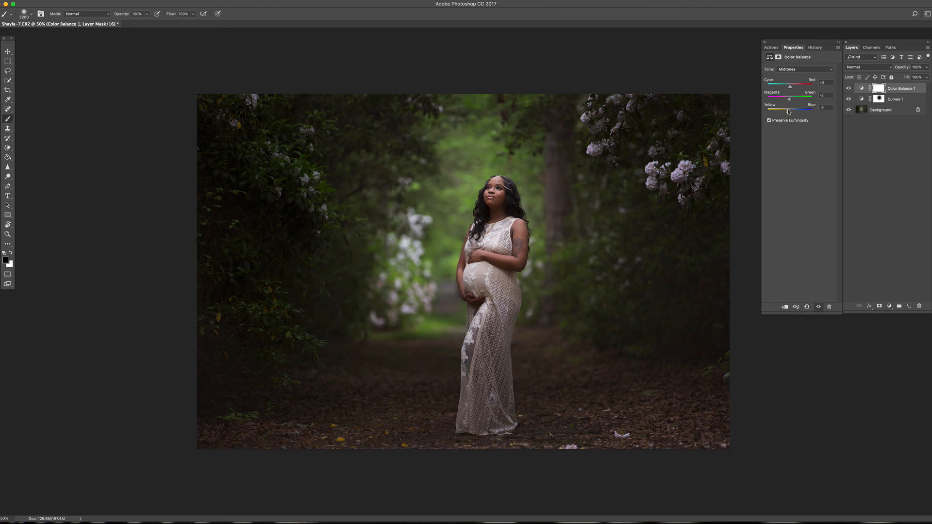
left_click_drag(789, 112, 789, 111)
left_click(927, 68)
left_click_drag(926, 77, 921, 79)
left_click_drag(788, 112, 788, 112)
Flatten the Curves and Color Balance layers into the background and save a history snapshot of the image
left_click(815, 48)
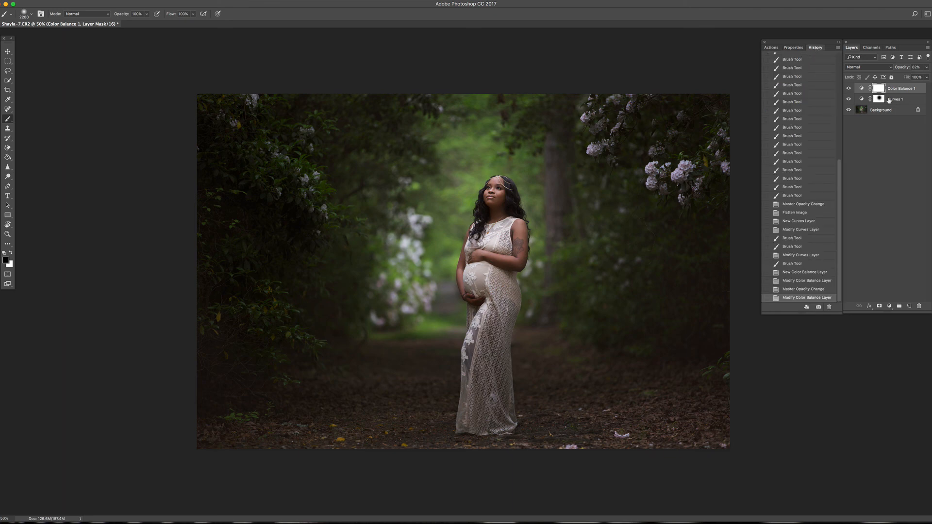
right_click(898, 109)
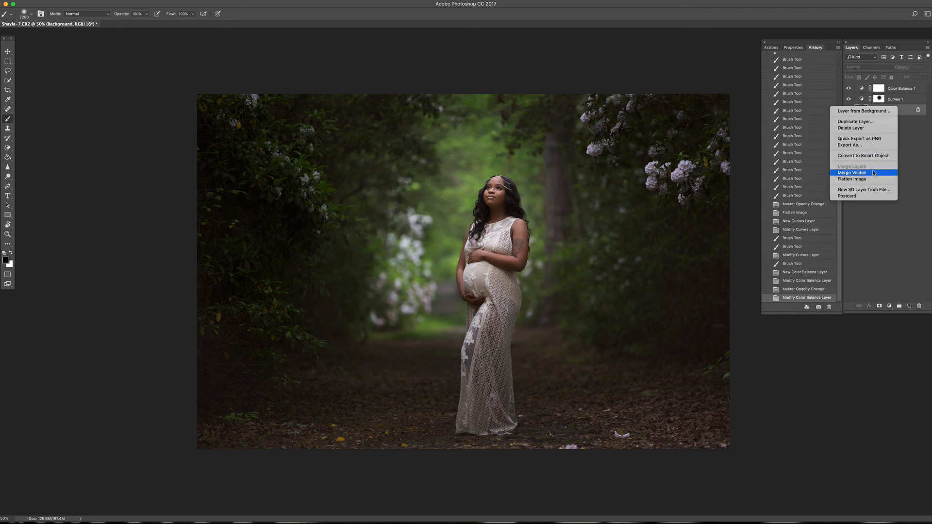
left_click(875, 178)
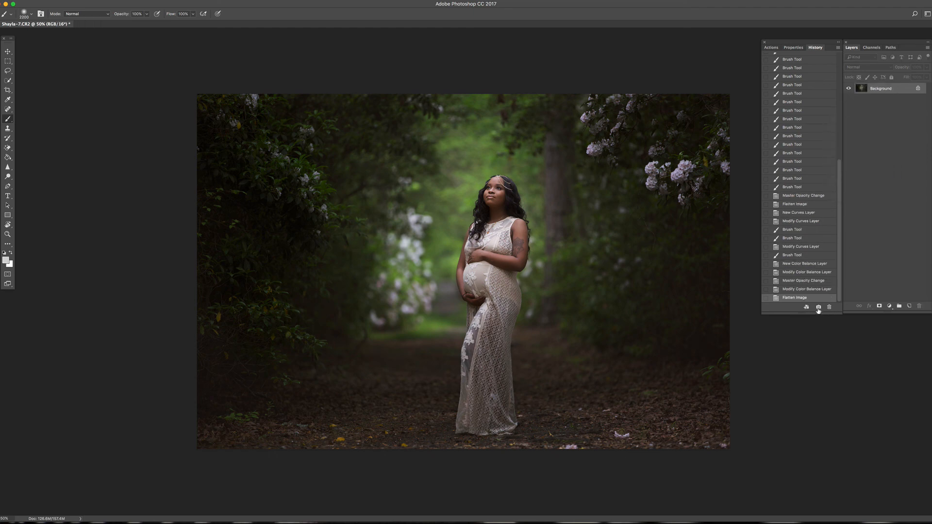
Compare the originally opened photo with the edited version saved as Snapshot 1
scroll(812, 96, "up", 15)
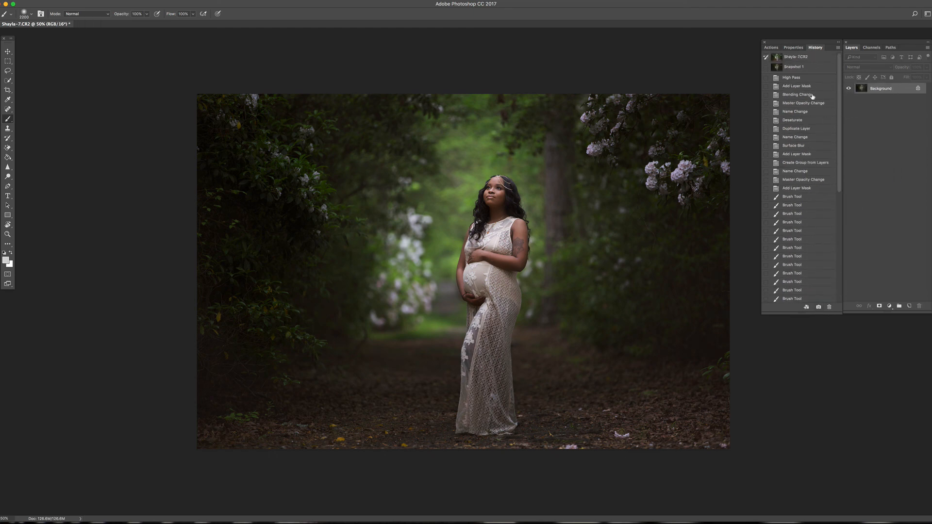
left_click(814, 58)
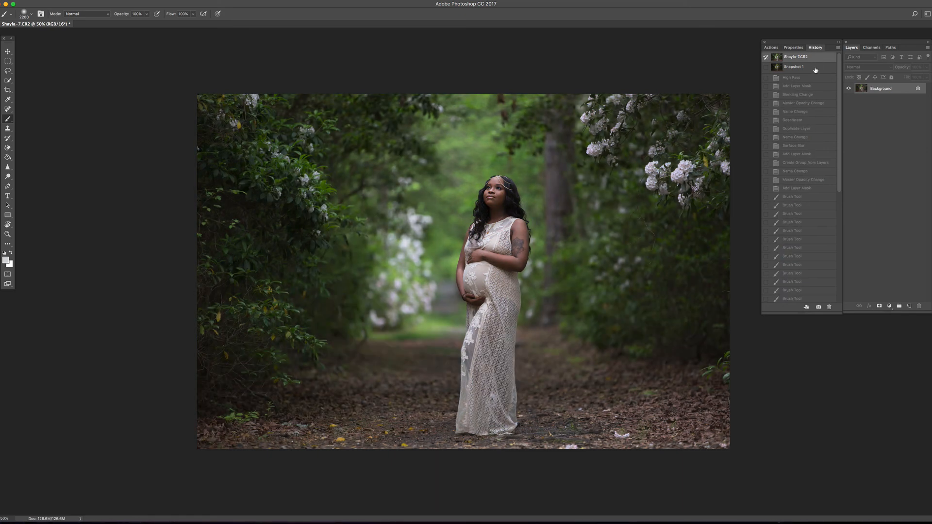
left_click(815, 68)
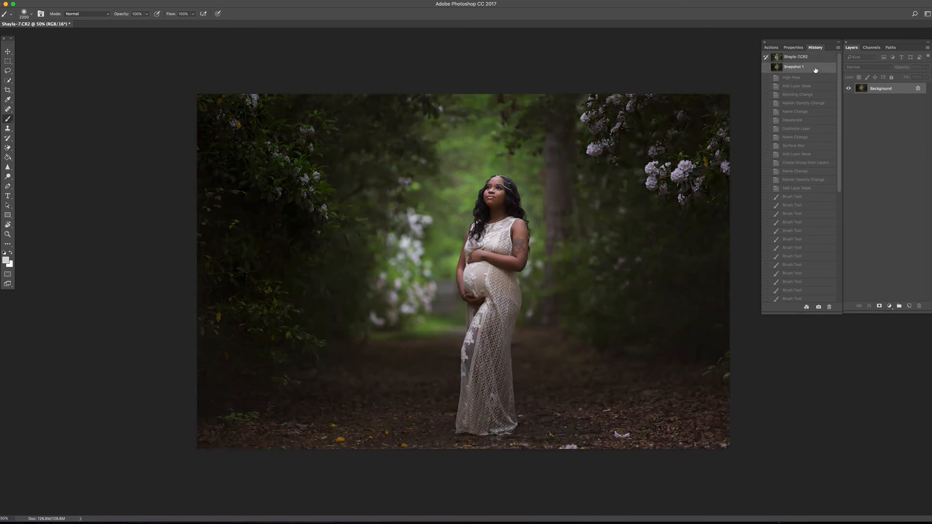